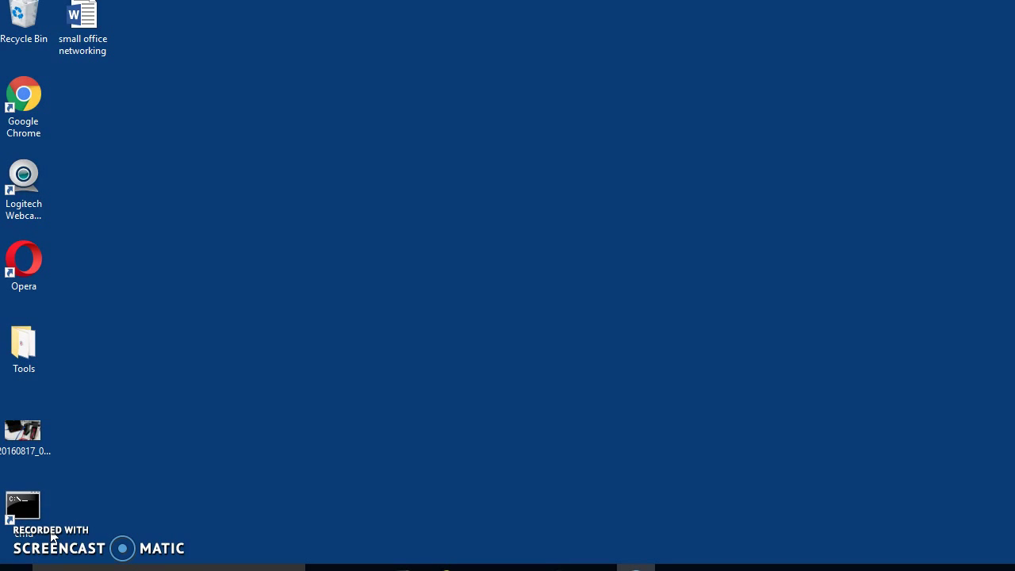
Step: Restore the NETGEAR genie page in Chrome and select the router's IP in the address bar
{"action": "left_click", "coordinate": [154, 506]}
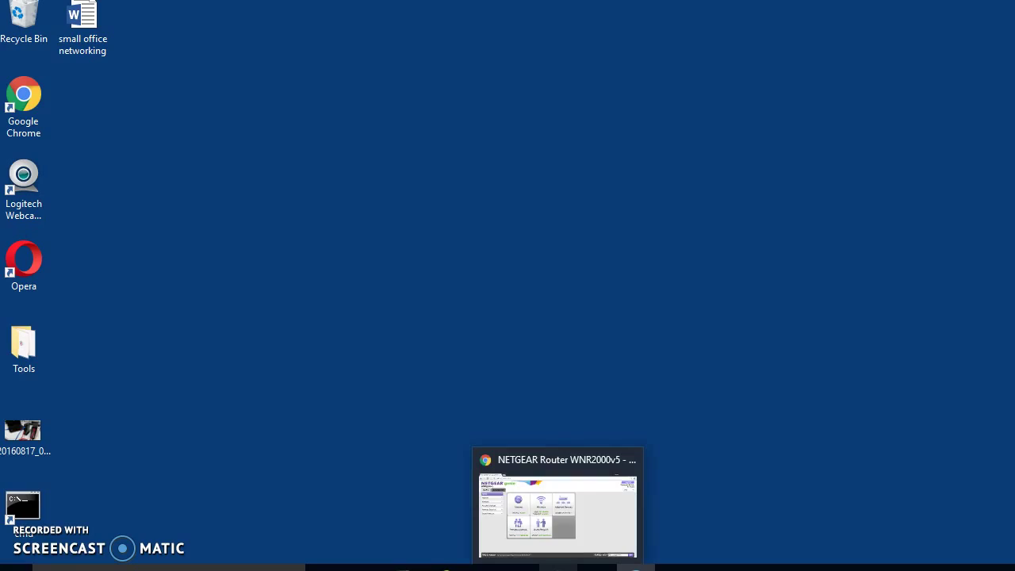
{"action": "left_click", "coordinate": [558, 568]}
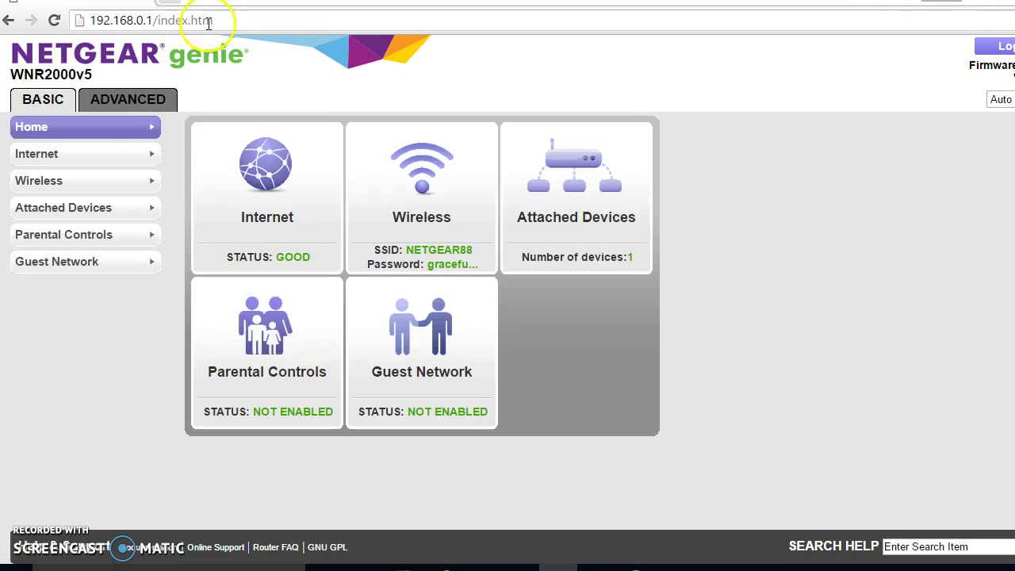
{"action": "left_click_drag", "start_coordinate": [153, 20], "coordinate": [74, 21]}
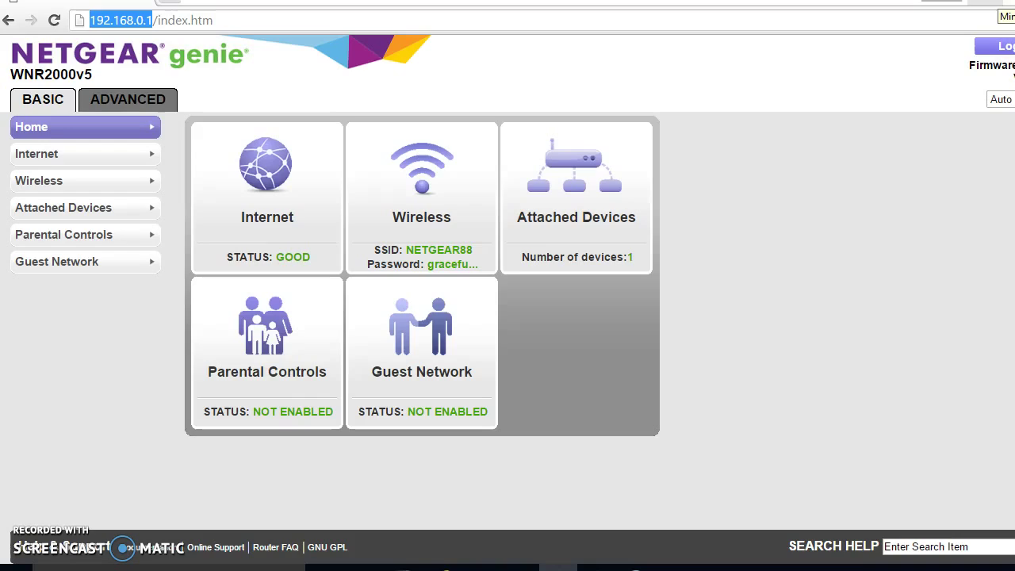
Step: Minimize Chrome, open Command Prompt via a cmd search, and run ipconfig
{"action": "left_click", "coordinate": [979, 10]}
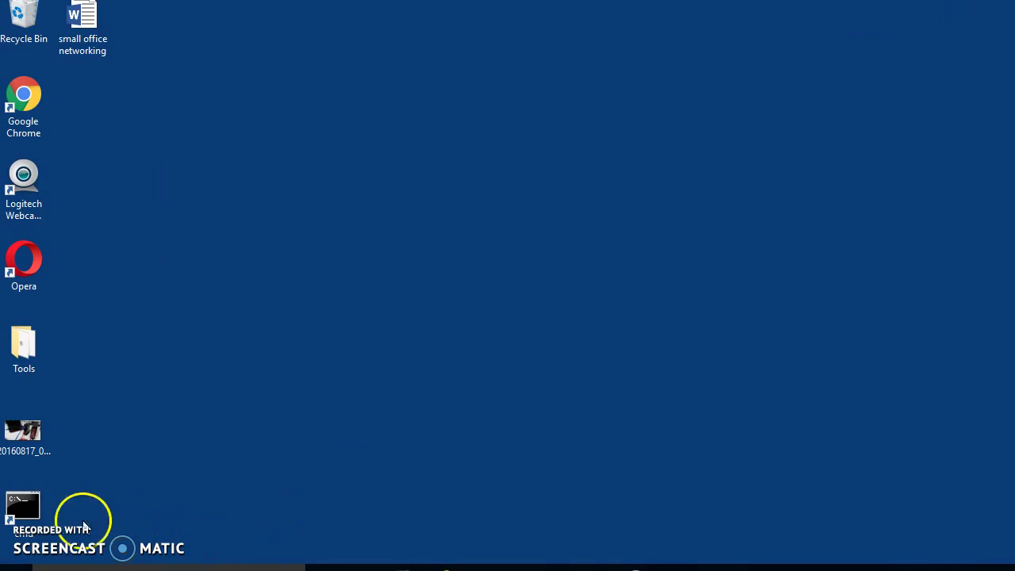
{"action": "double_click", "coordinate": [26, 506]}
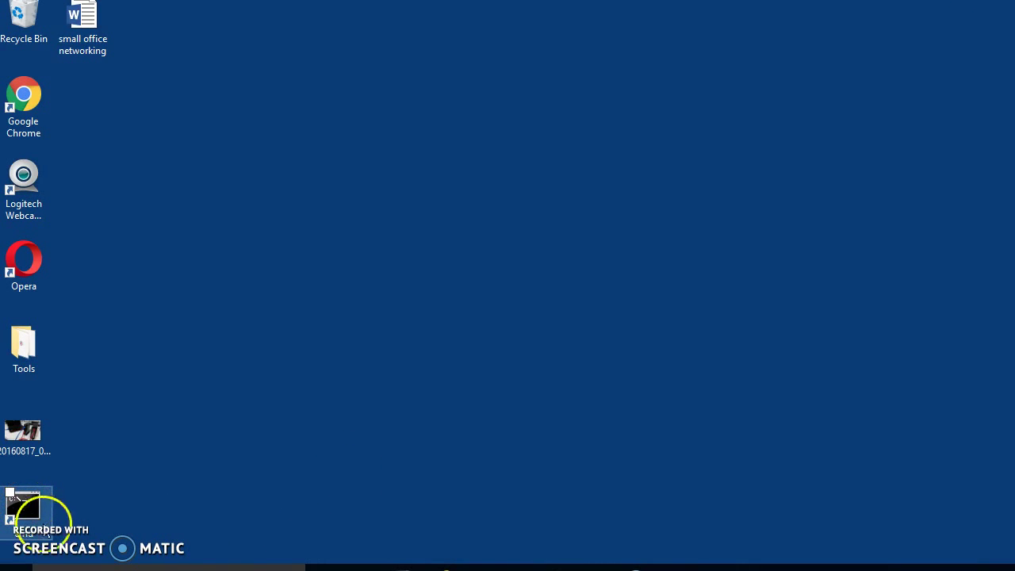
{"action": "left_click", "coordinate": [166, 567]}
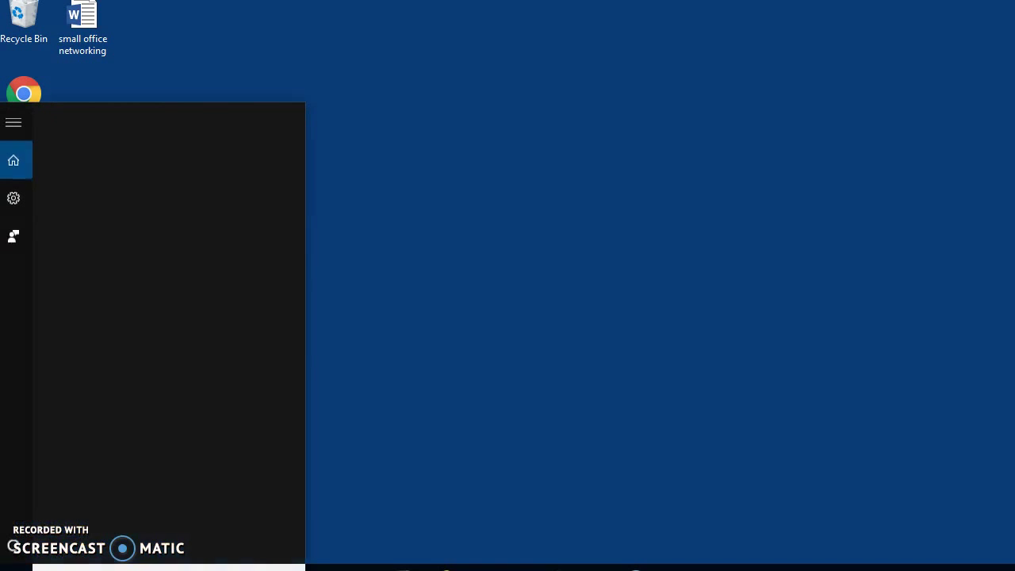
{"action": "type", "text": "cmd"}
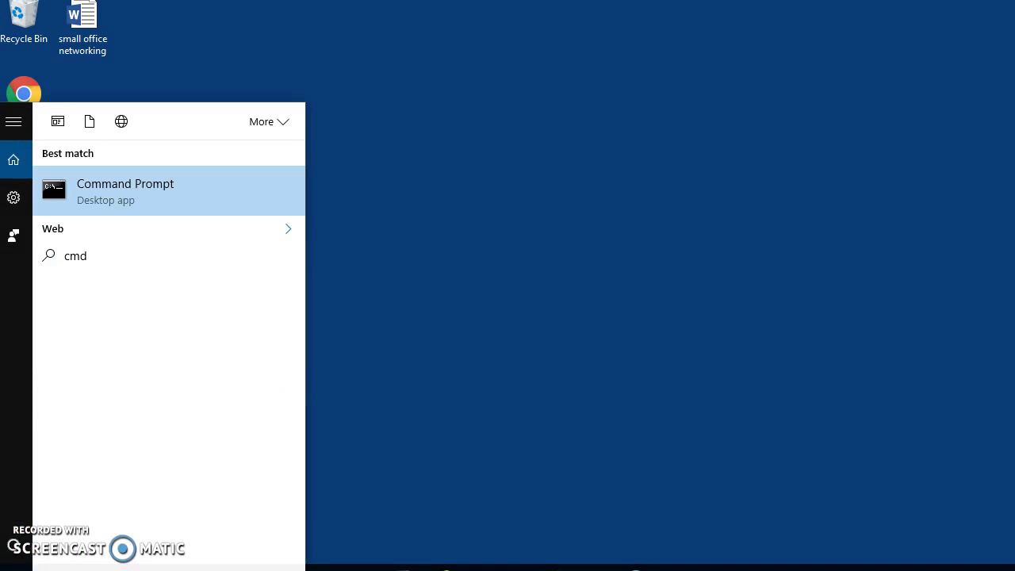
{"action": "key", "text": "Return"}
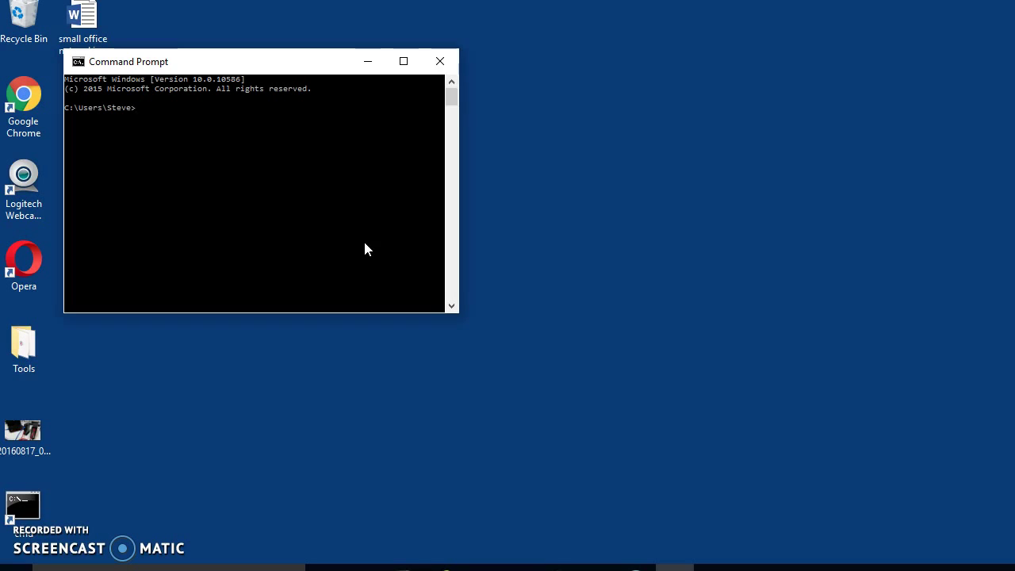
{"action": "type", "text": "pconfig"}
{"action": "key", "text": "Return"}
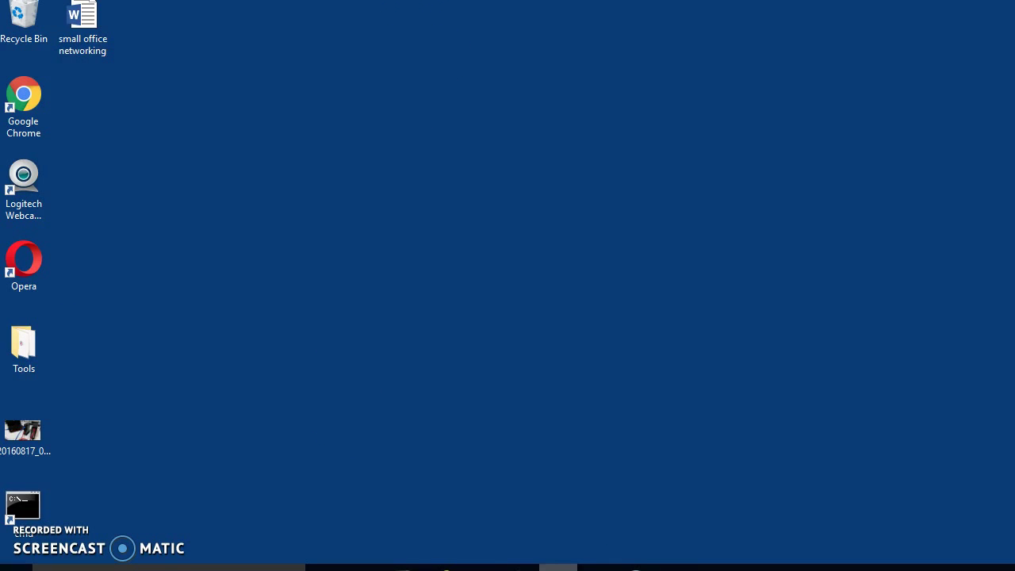
{"action": "left_click", "coordinate": [558, 568]}
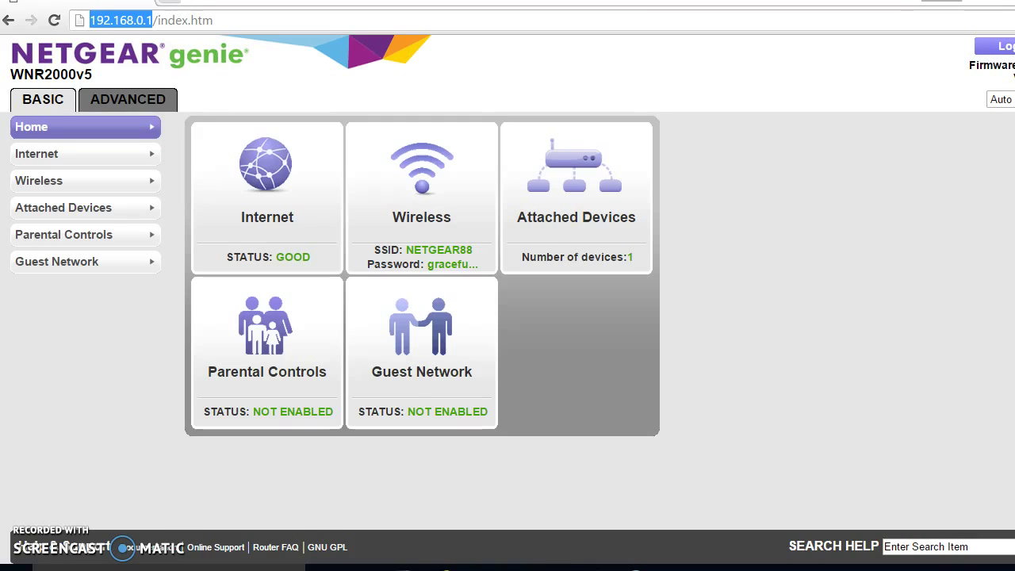
{"action": "key", "text": "super+d"}
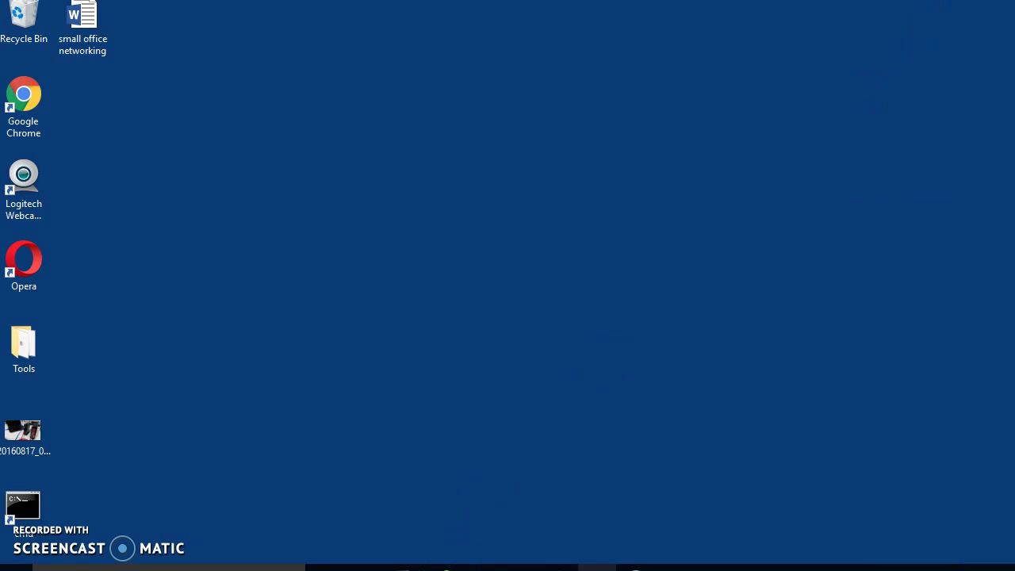
{"action": "mouse_move", "coordinate": [597, 568]}
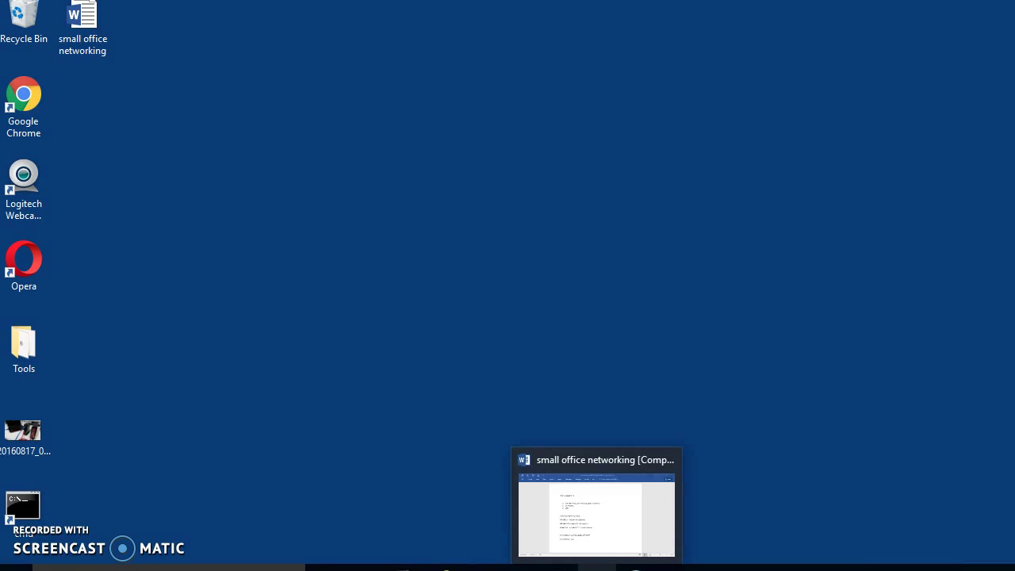
{"action": "left_click", "coordinate": [607, 539]}
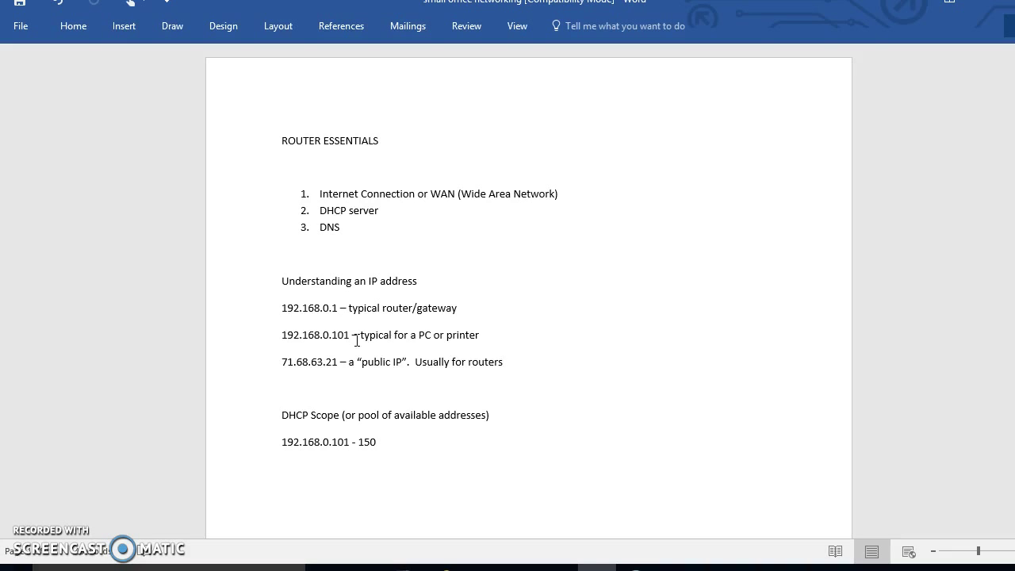
{"action": "left_click", "coordinate": [340, 347]}
{"action": "left_click", "coordinate": [289, 376]}
{"action": "left_click", "coordinate": [359, 366]}
Step: Minimize the notes and restore the NETGEAR genie Basic Home dashboard at 192.168.0.1
{"action": "left_click", "coordinate": [983, 9]}
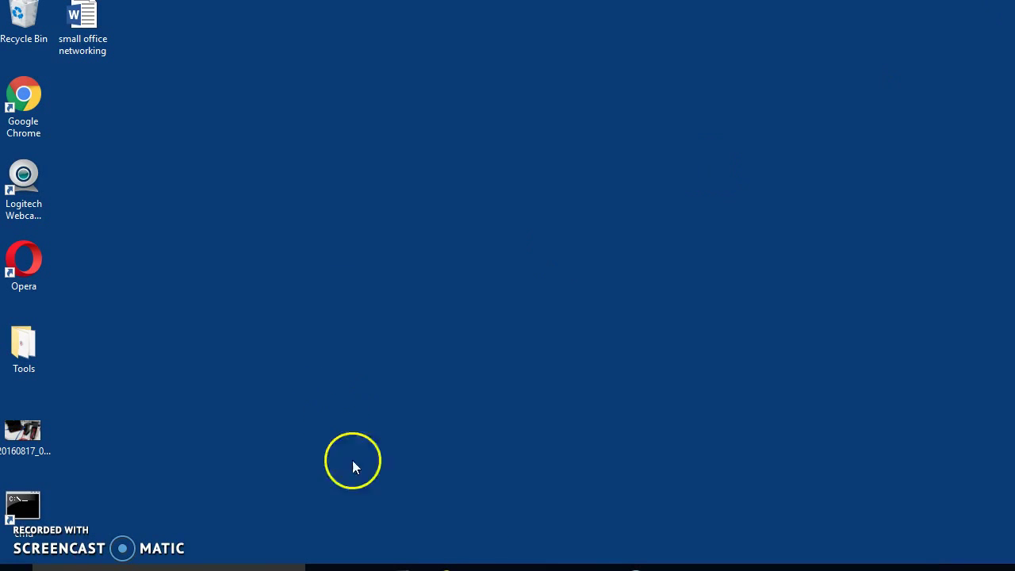
{"action": "left_click", "coordinate": [558, 567]}
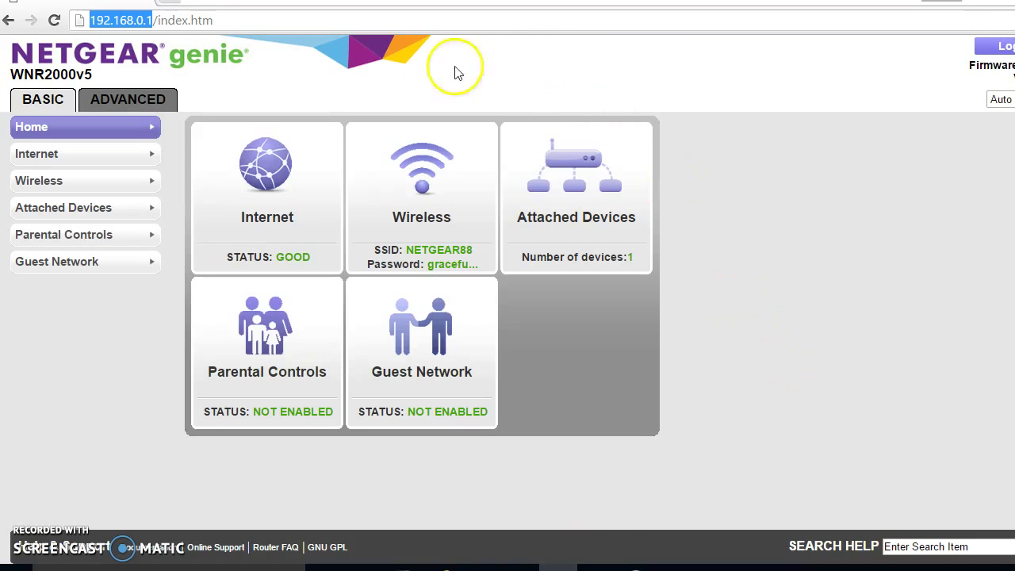
{"action": "left_click", "coordinate": [51, 154]}
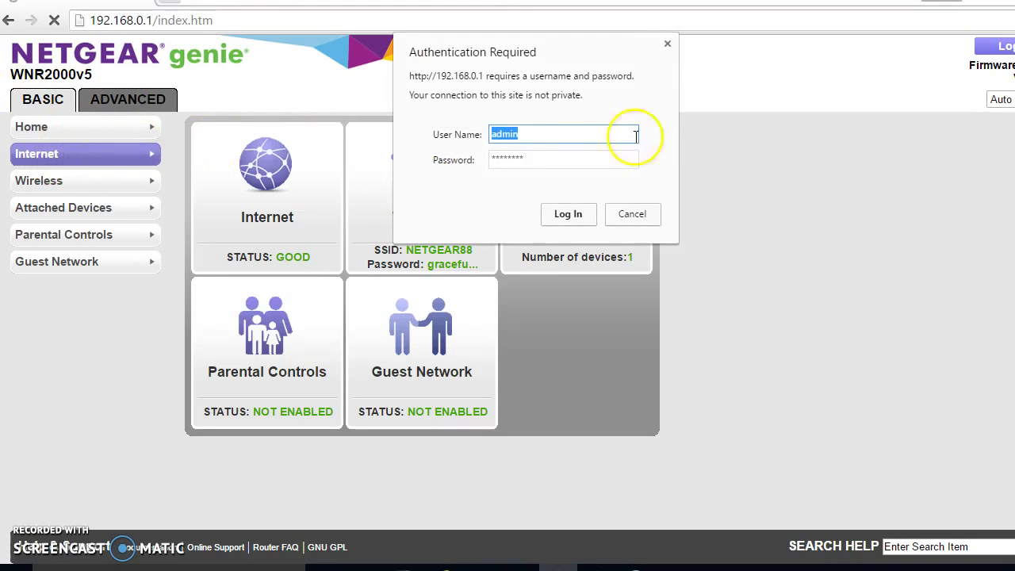
{"action": "left_click", "coordinate": [570, 215]}
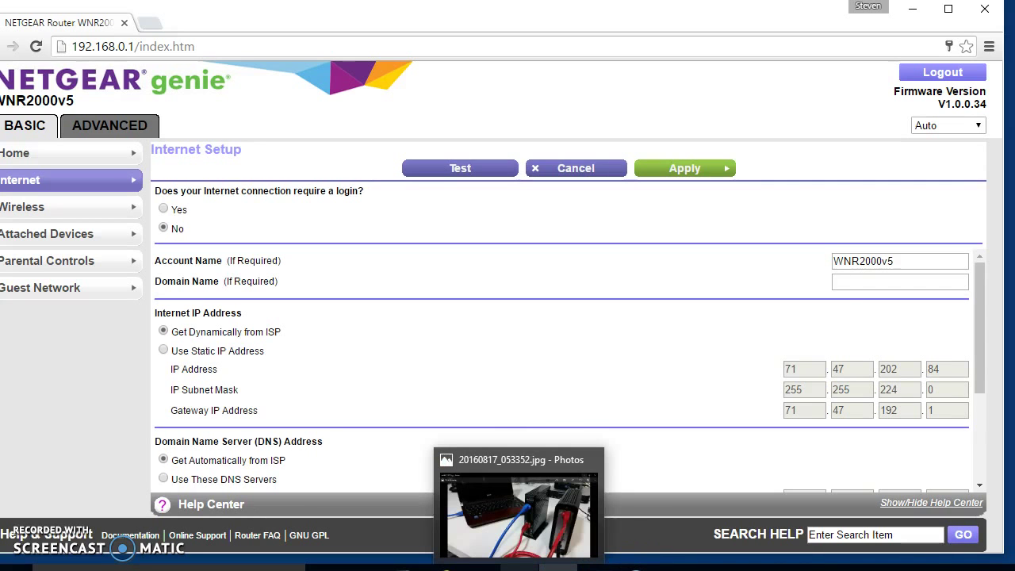
Step: Restore the Photos picture of the WNR2000v5 router cabled to the modem and laptop
{"action": "left_click", "coordinate": [520, 565]}
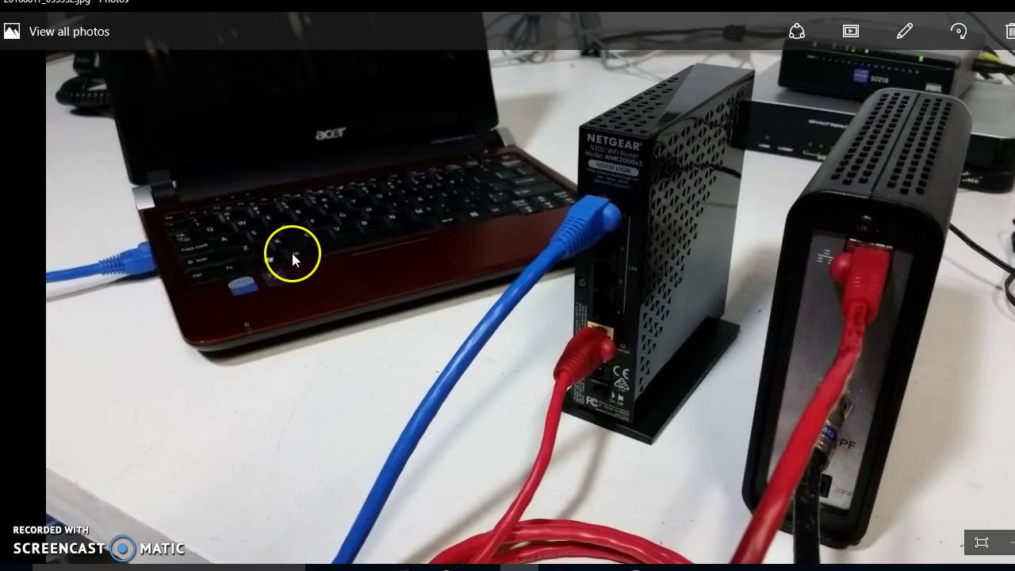
Step: Close the photo, look over the Internet Setup form, and return to the BASIC Home dashboard
{"action": "left_click", "coordinate": [1003, 9]}
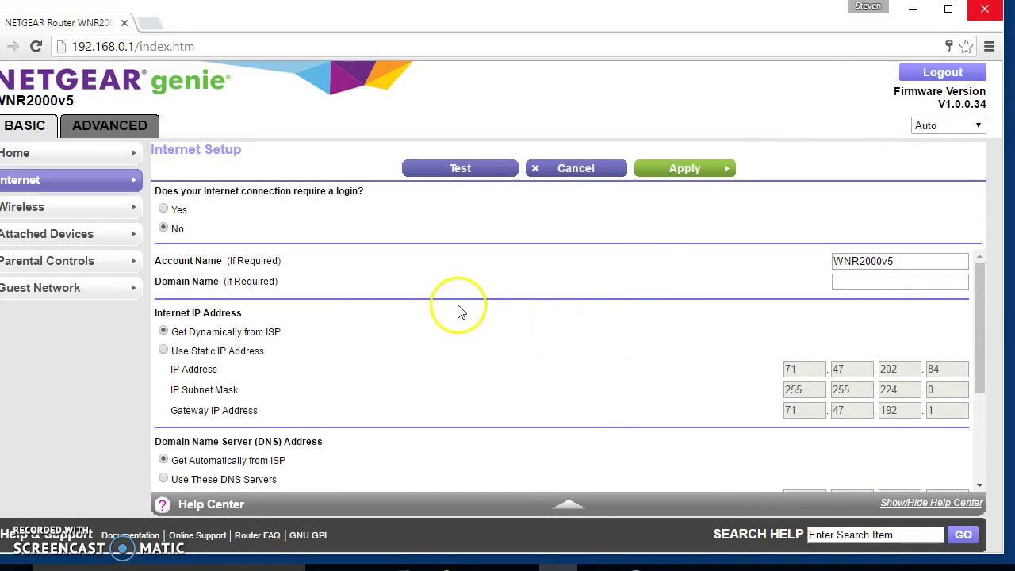
{"action": "left_click", "coordinate": [979, 292]}
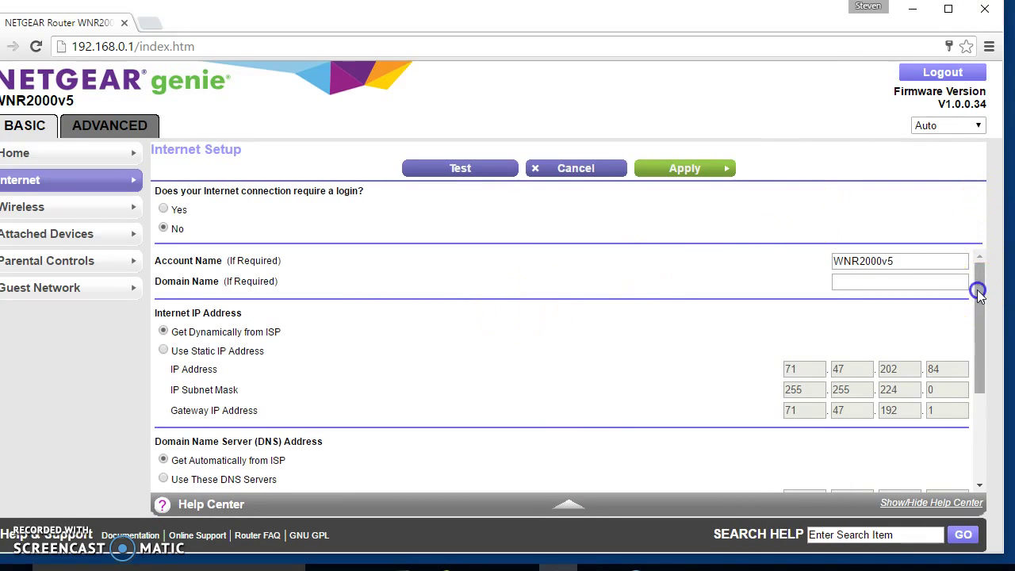
{"action": "left_click_drag", "start_coordinate": [979, 293], "coordinate": [975, 252]}
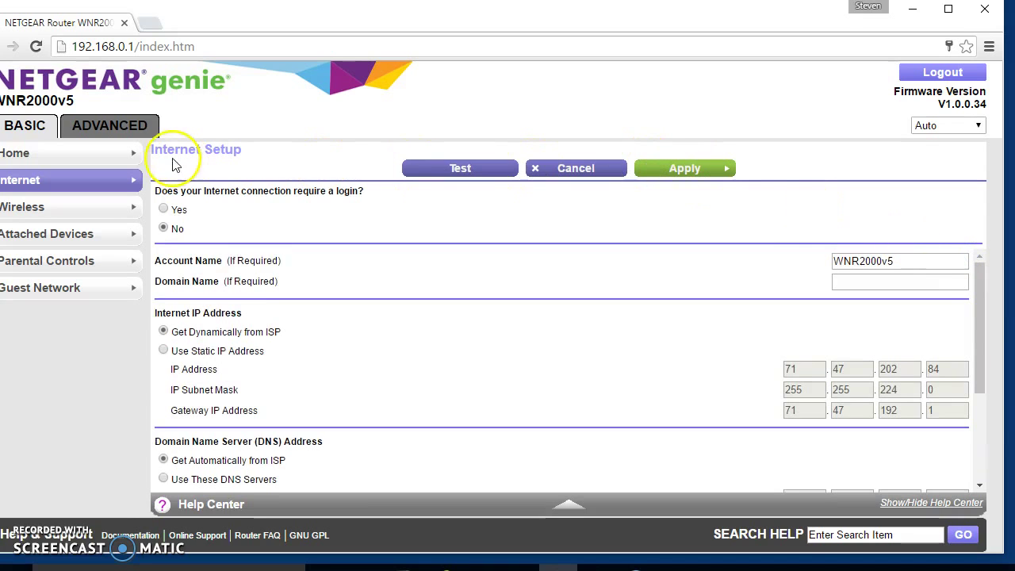
{"action": "left_click", "coordinate": [34, 129]}
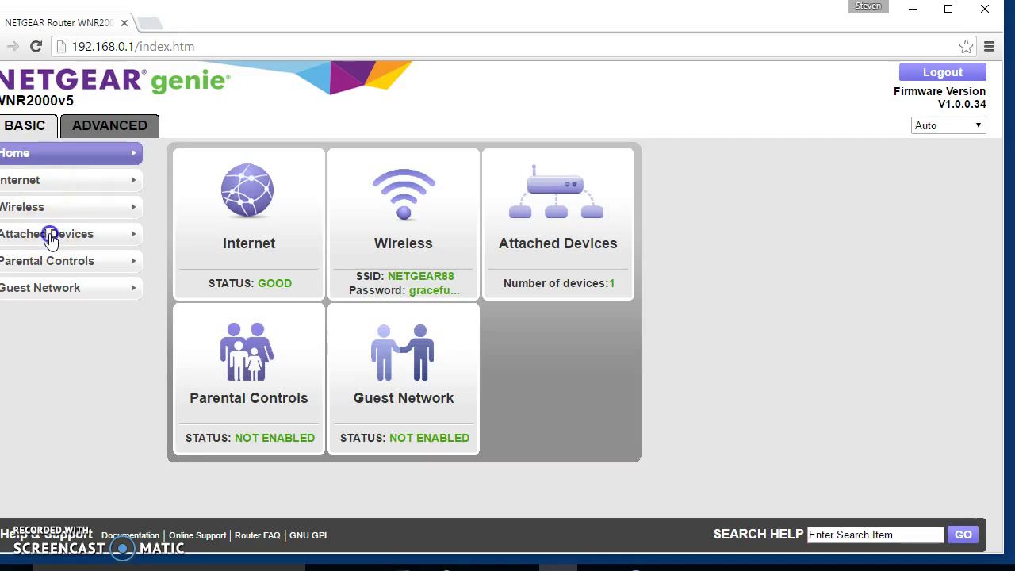
Step: View the Attached Devices list, then switch to the ADVANCED Home page with router status
{"action": "left_click", "coordinate": [49, 234]}
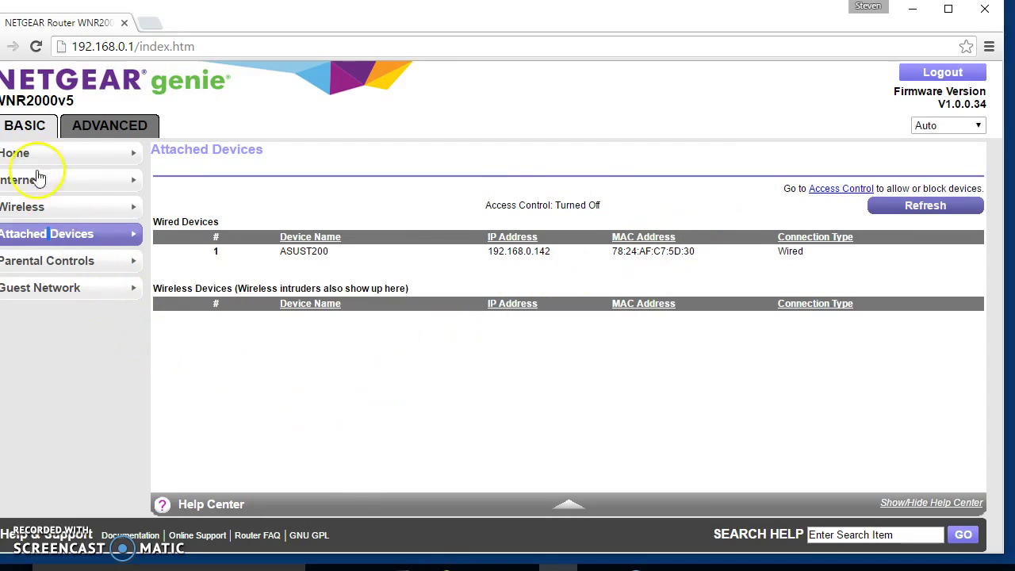
{"action": "left_click", "coordinate": [106, 126]}
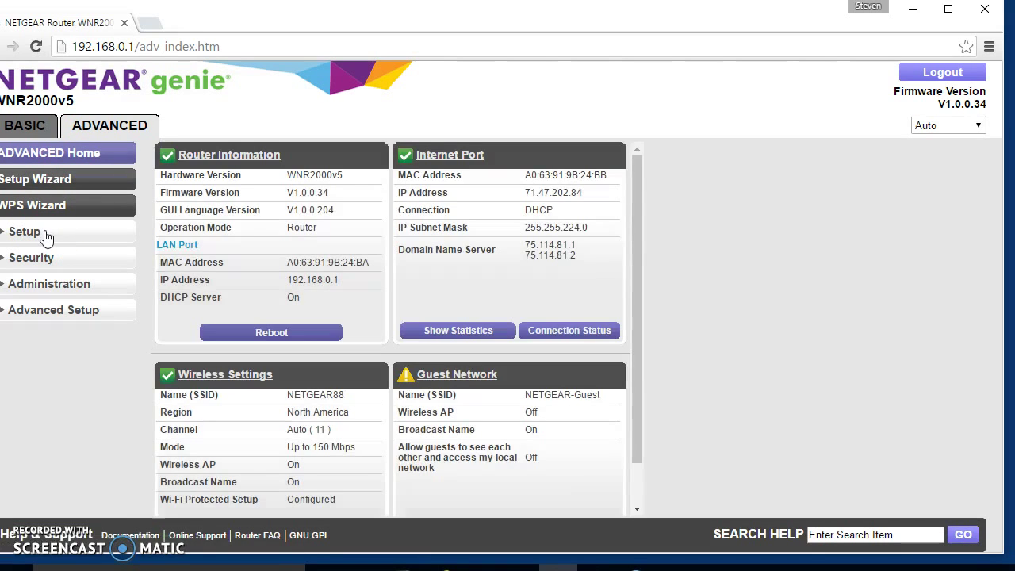
Step: Expand Setup in the Advanced menu and open LAN Setup, showing DHCP range 192.168.0.120–150
{"action": "left_click", "coordinate": [45, 236]}
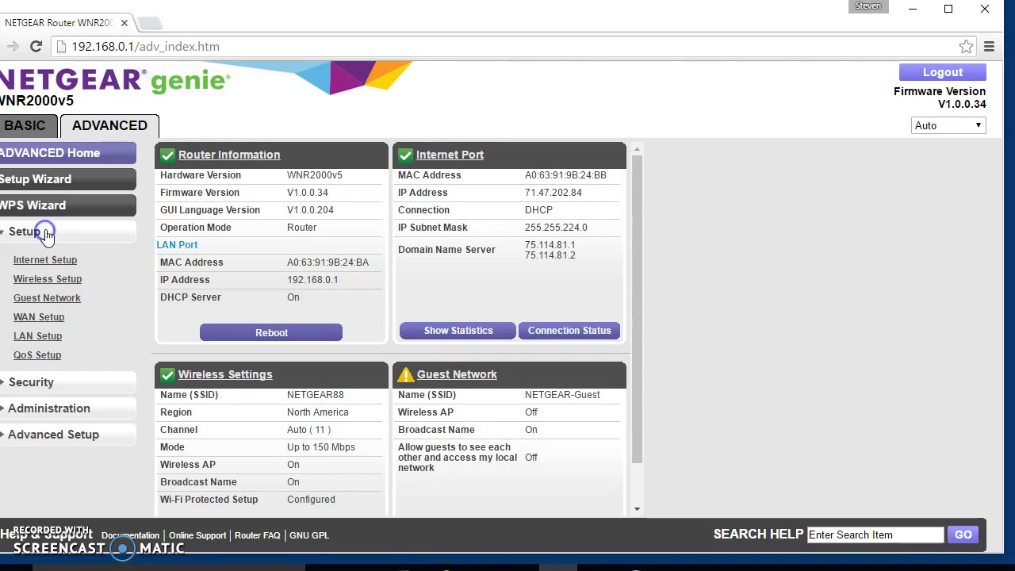
{"action": "left_click", "coordinate": [30, 340]}
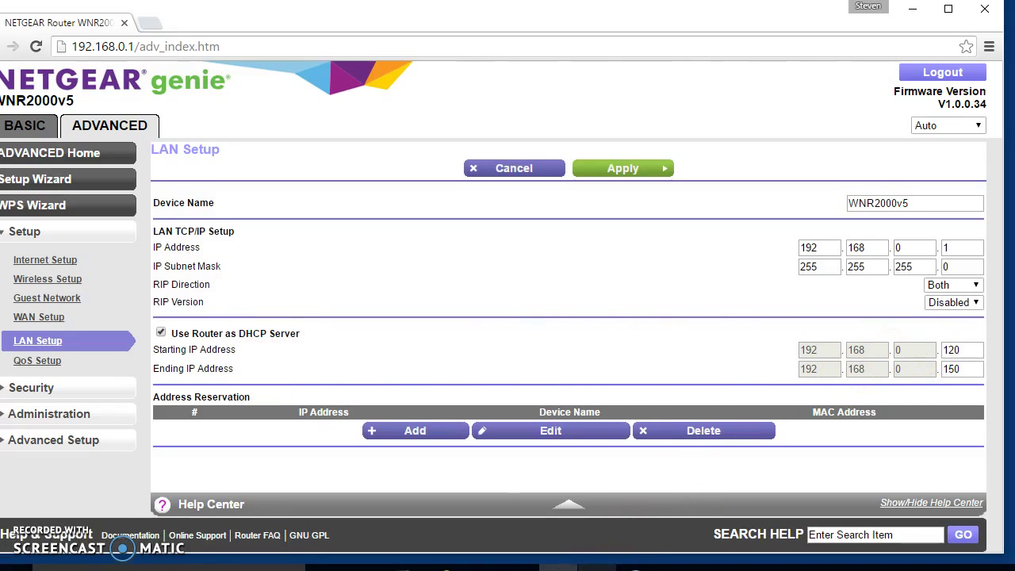
{"action": "left_click", "coordinate": [597, 566]}
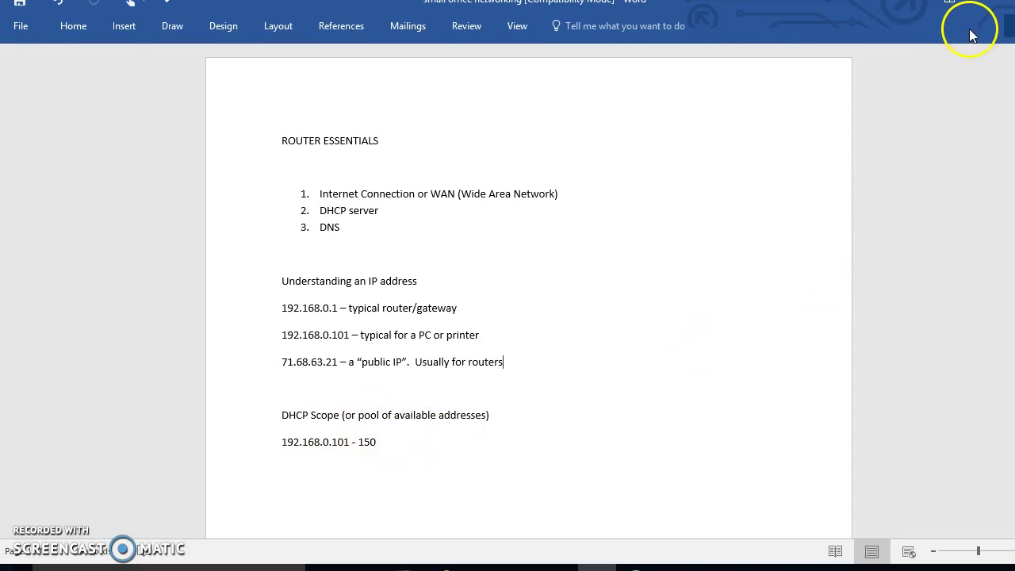
{"action": "left_click", "coordinate": [985, 7]}
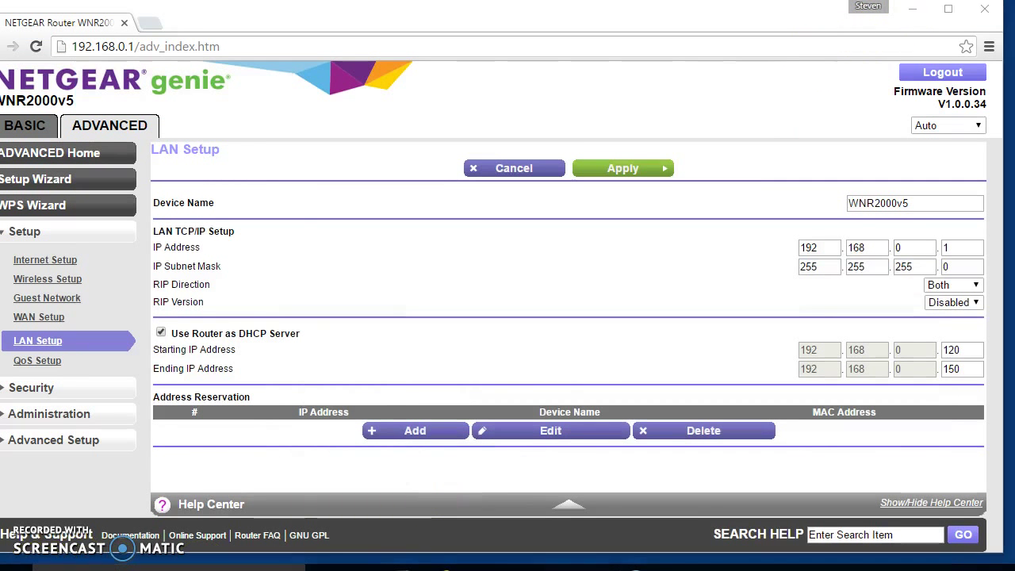
Step: Launch Command Prompt, run ipconfig showing 192.168.0.142 with gateway 192.168.0.1, and minimize it
{"action": "key", "text": "super"}
{"action": "type", "text": "cmd"}
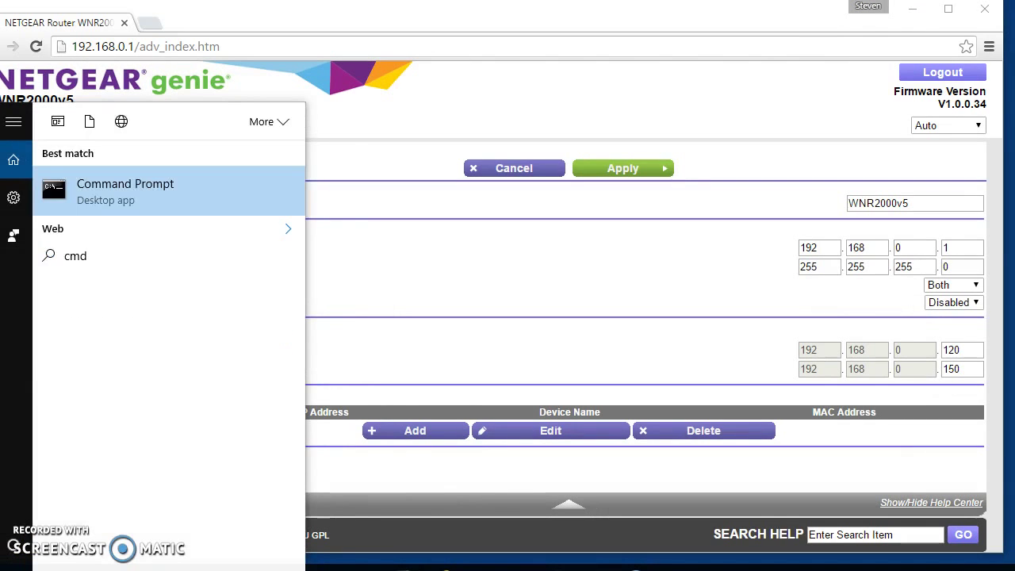
{"action": "key", "text": "Return"}
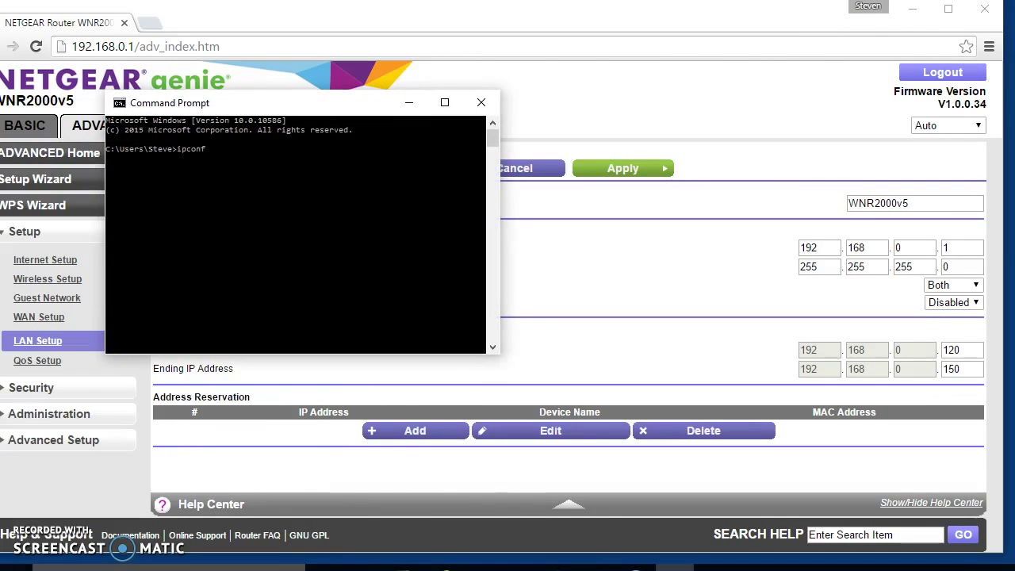
{"action": "key", "text": "Return"}
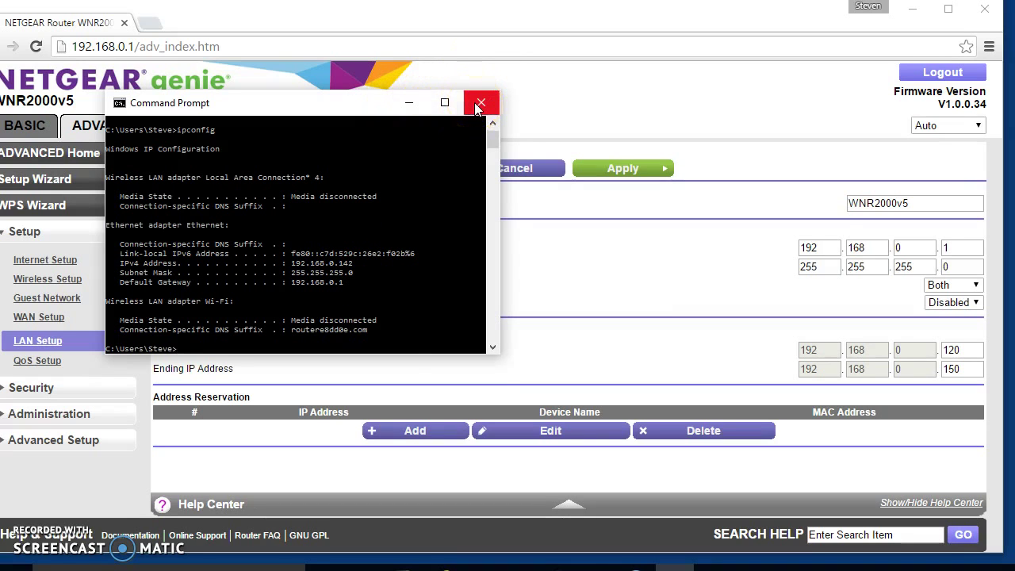
{"action": "left_click", "coordinate": [406, 104]}
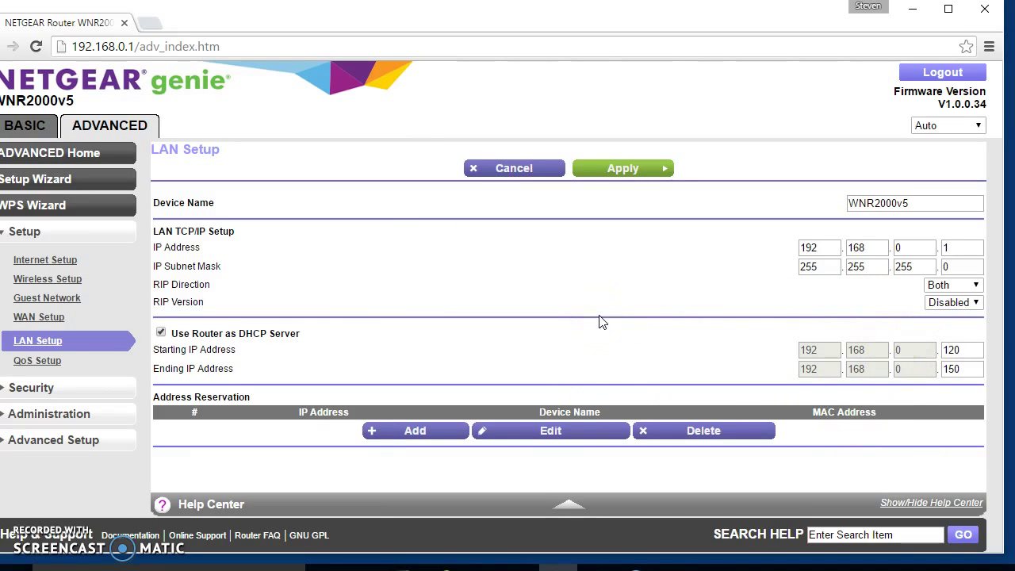
Step: Switch between Internet Setup and LAN Setup, ending on Internet Setup with gateway 71.47.192.1
{"action": "left_click", "coordinate": [64, 266]}
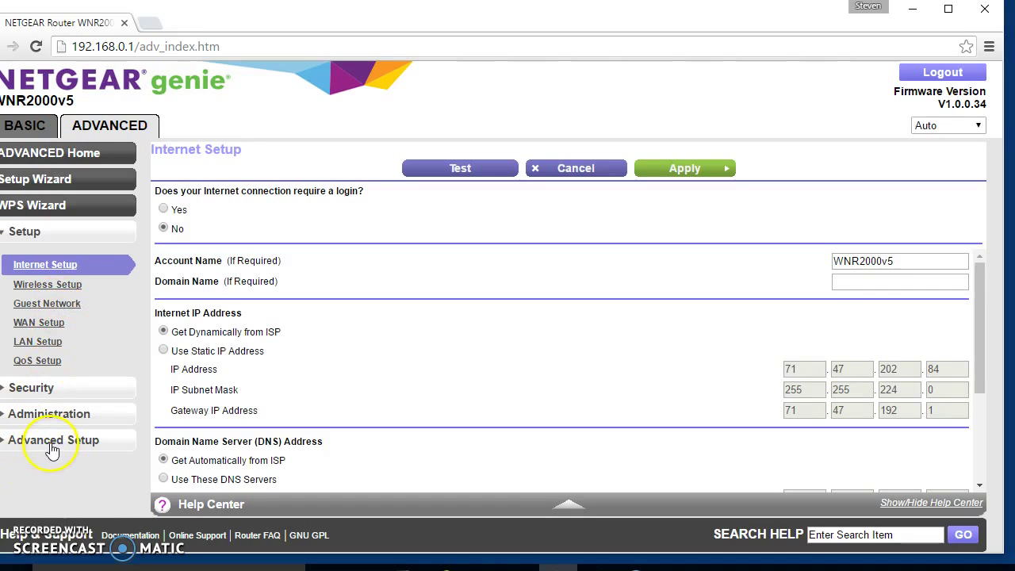
{"action": "left_click", "coordinate": [44, 344]}
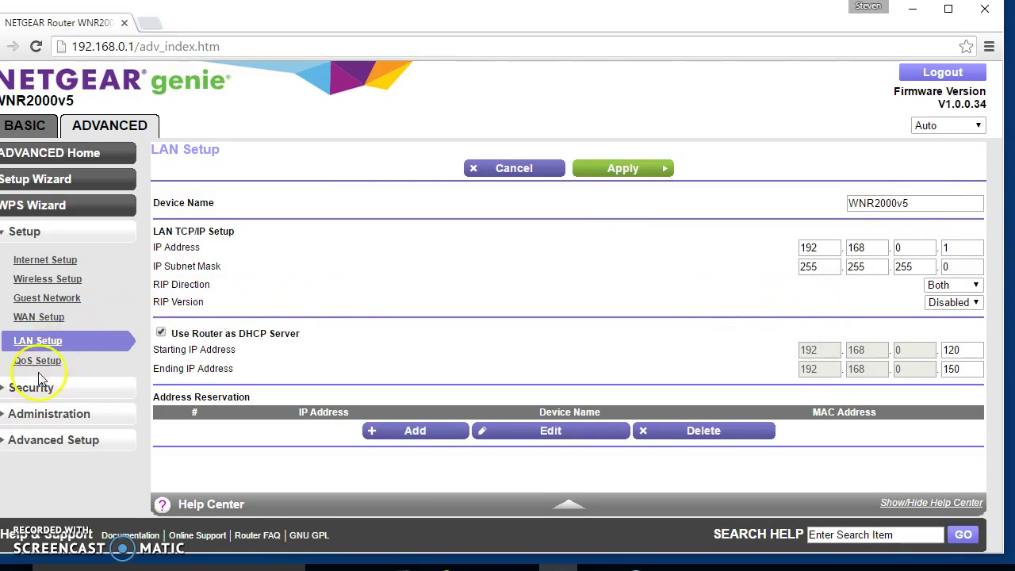
{"action": "left_click", "coordinate": [39, 265]}
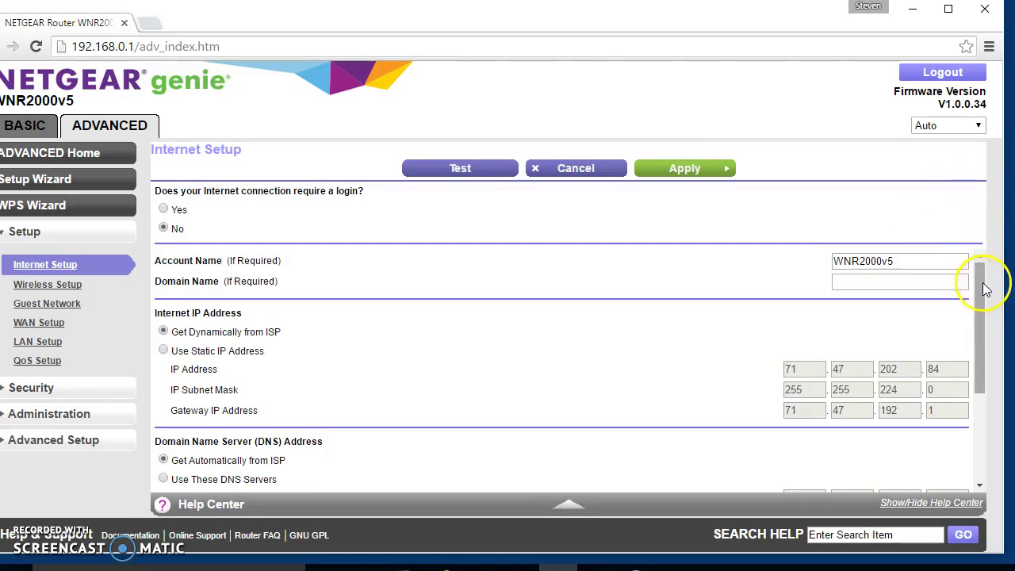
Step: Choose Use These DNS Servers and enter 8.8.8.8 as the Primary DNS
{"action": "left_click_drag", "start_coordinate": [986, 289], "coordinate": [980, 352]}
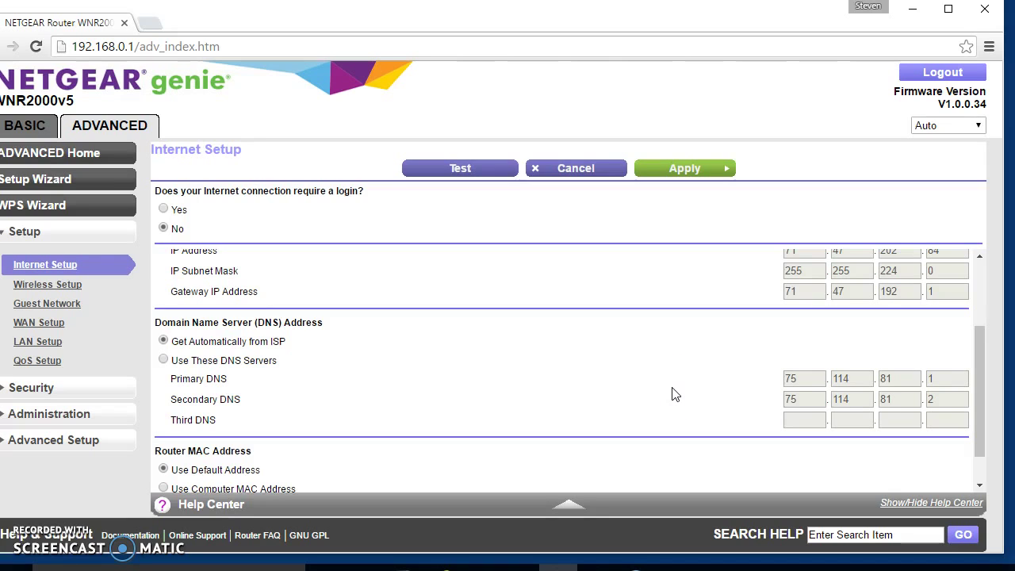
{"action": "mouse_move", "coordinate": [875, 363]}
{"action": "left_mouse_down"}
{"action": "mouse_move", "coordinate": [793, 374]}
{"action": "mouse_move", "coordinate": [834, 379]}
{"action": "left_mouse_up"}
{"action": "left_click", "coordinate": [165, 360]}
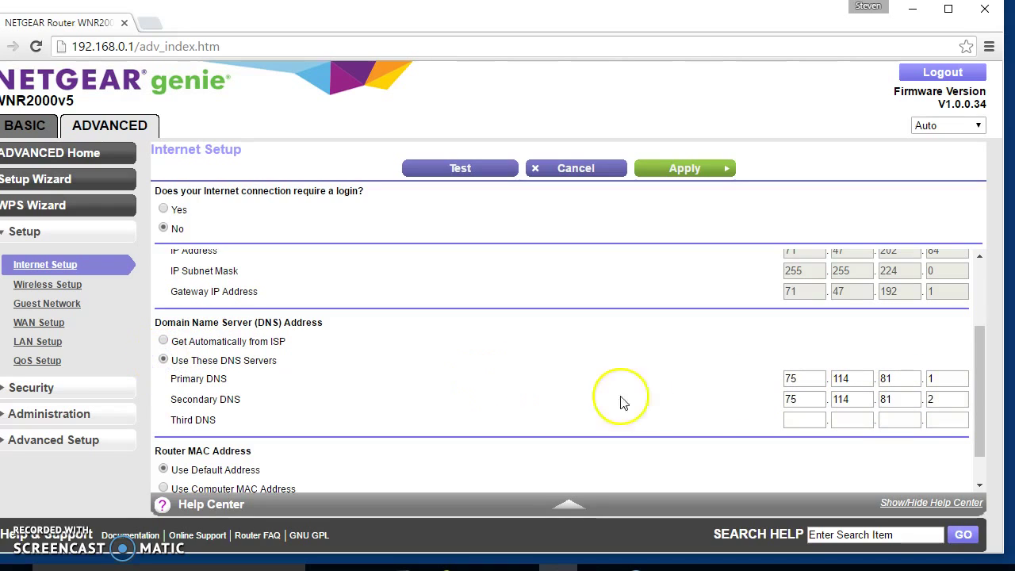
{"action": "double_click", "coordinate": [810, 384]}
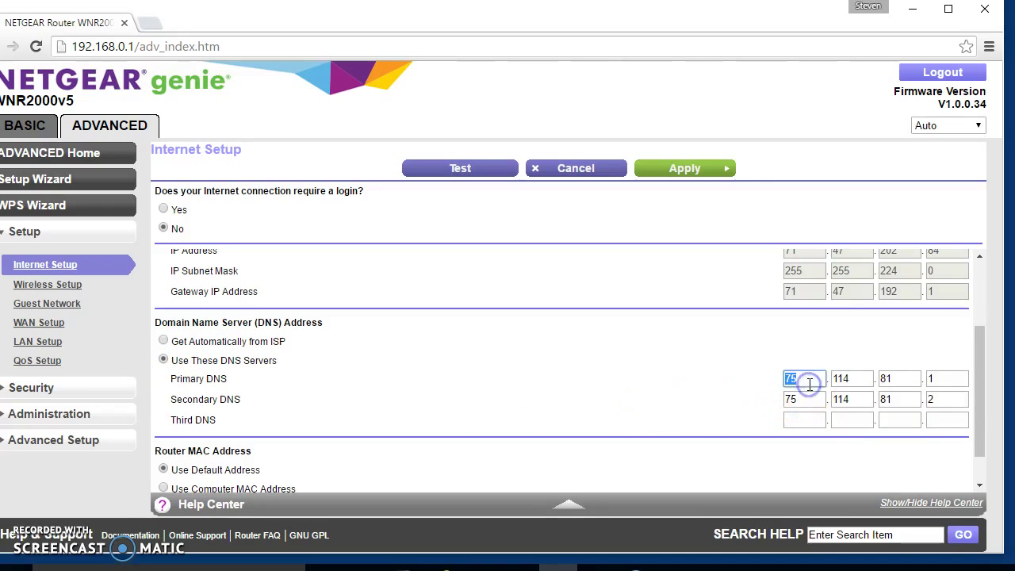
{"action": "type", "text": "8"}
{"action": "key", "text": "Tab"}
{"action": "type", "text": "8"}
{"action": "key", "text": "Tab"}
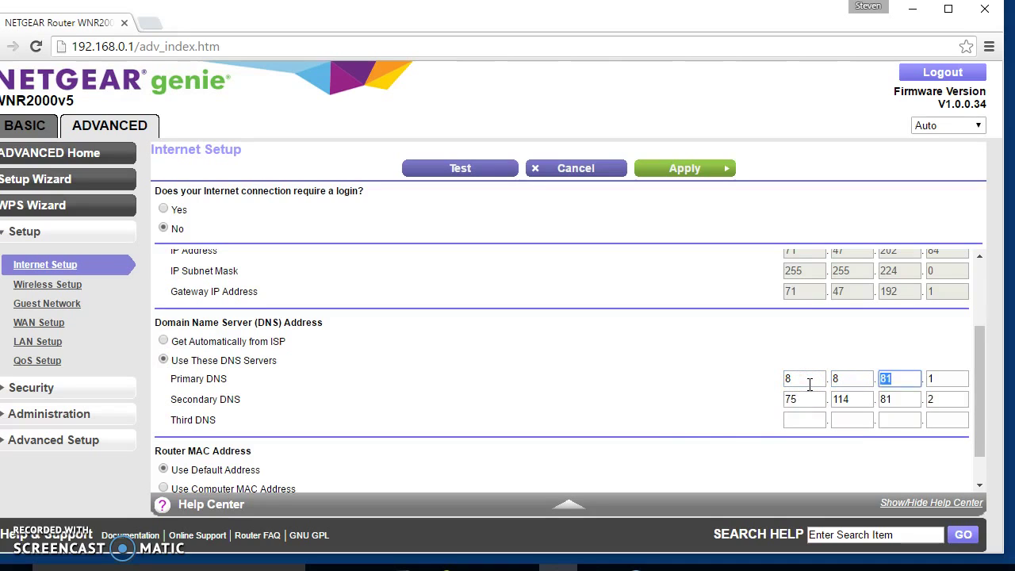
{"action": "type", "text": "8"}
{"action": "key", "text": "Tab"}
{"action": "type", "text": "8"}
Step: Fill the Secondary DNS boxes with 8.8.4.4 and scroll over the form
{"action": "key", "text": "Tab"}
{"action": "type", "text": "8"}
{"action": "key", "text": "Tab"}
{"action": "type", "text": "8"}
{"action": "key", "text": "Tab"}
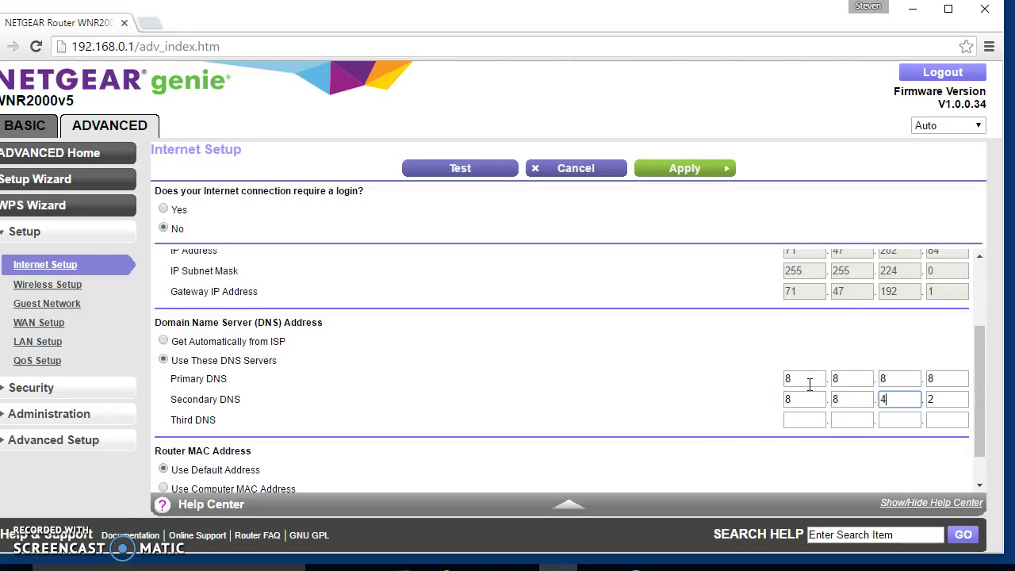
{"action": "key", "text": "Tab"}
{"action": "type", "text": "4"}
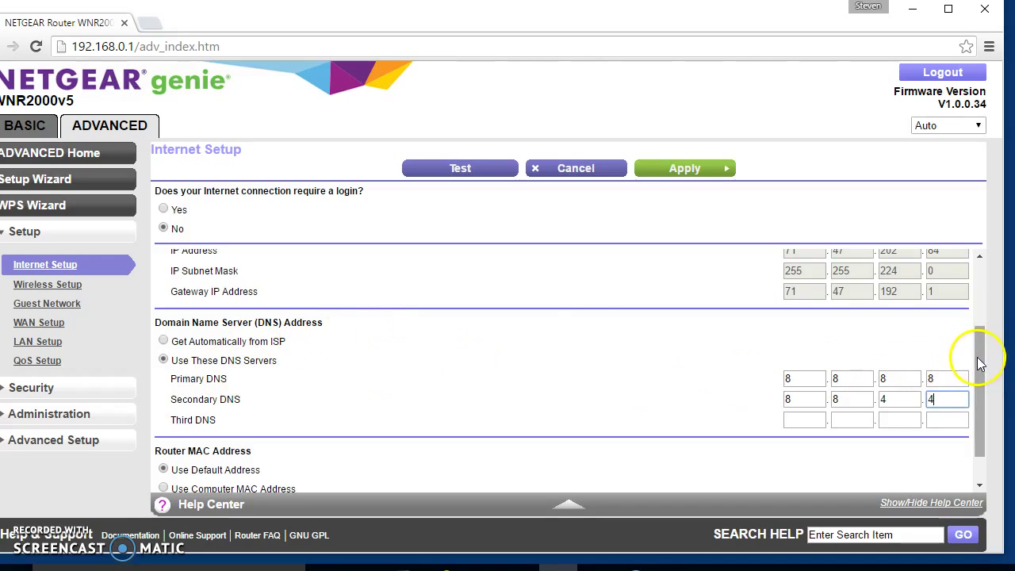
{"action": "left_click_drag", "start_coordinate": [980, 357], "coordinate": [982, 396]}
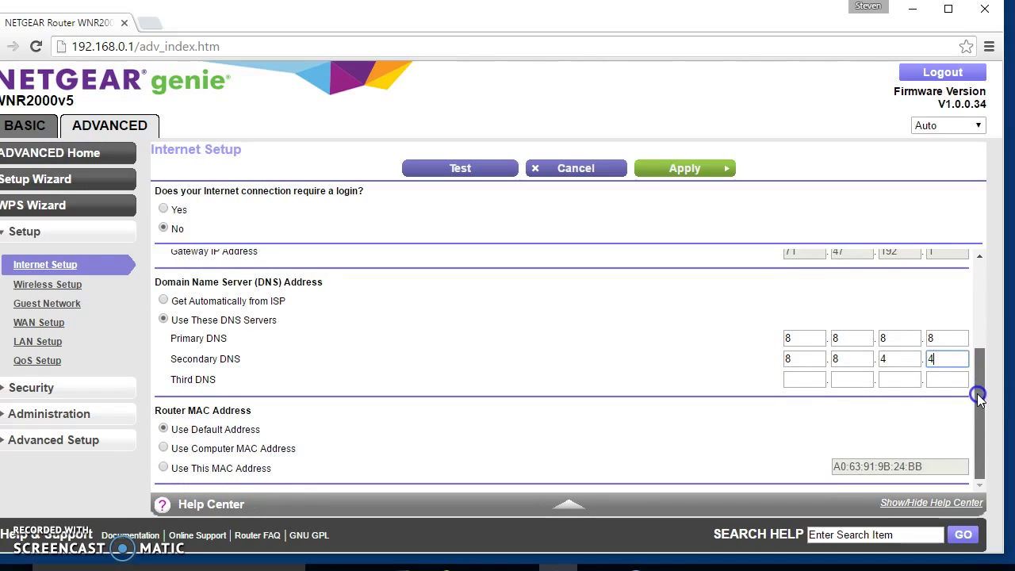
{"action": "left_click_drag", "start_coordinate": [978, 396], "coordinate": [979, 215]}
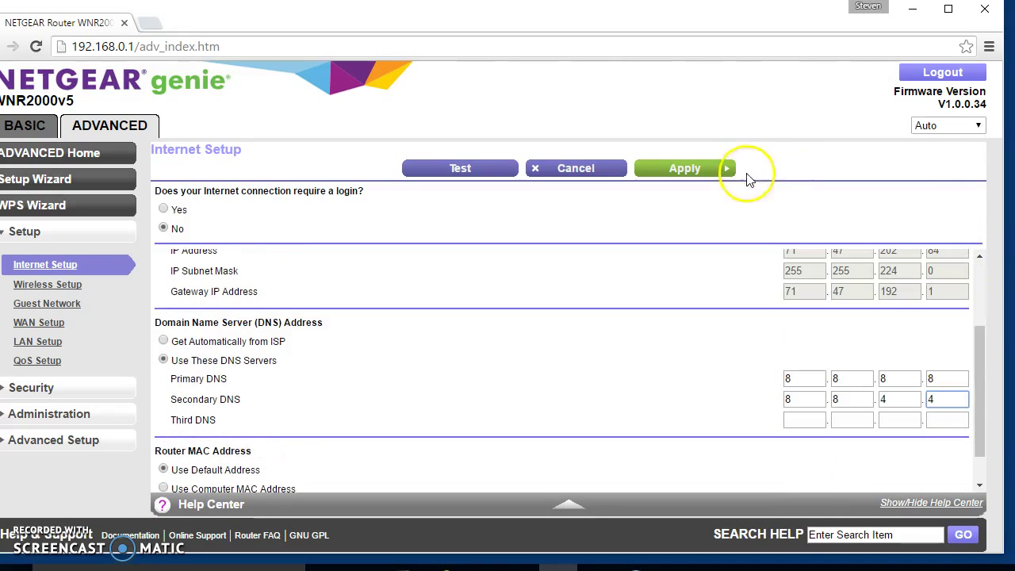
Step: Apply the manual Google DNS settings so the router starts updating
{"action": "left_click", "coordinate": [703, 170]}
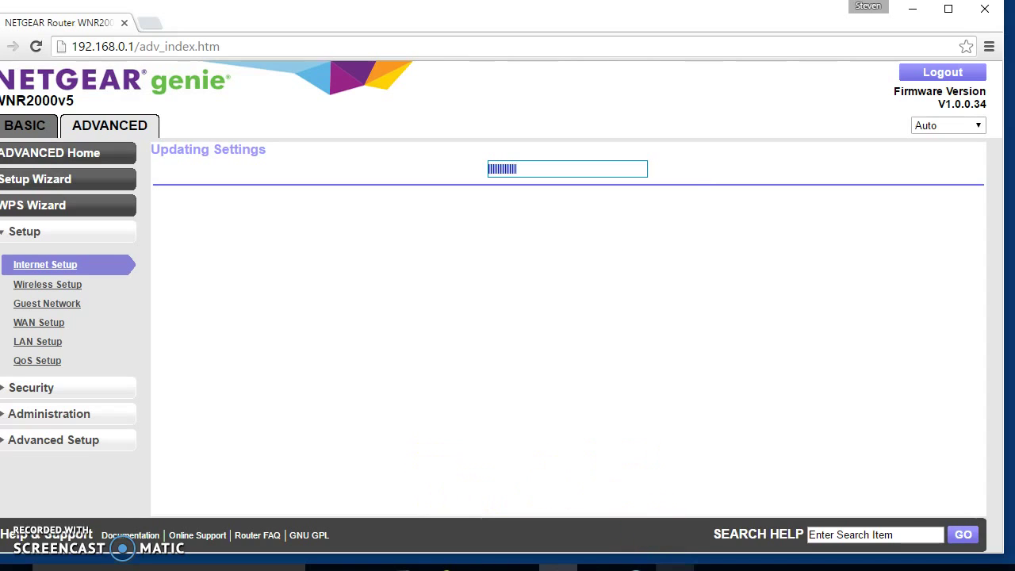
{"action": "mouse_move", "coordinate": [675, 568]}
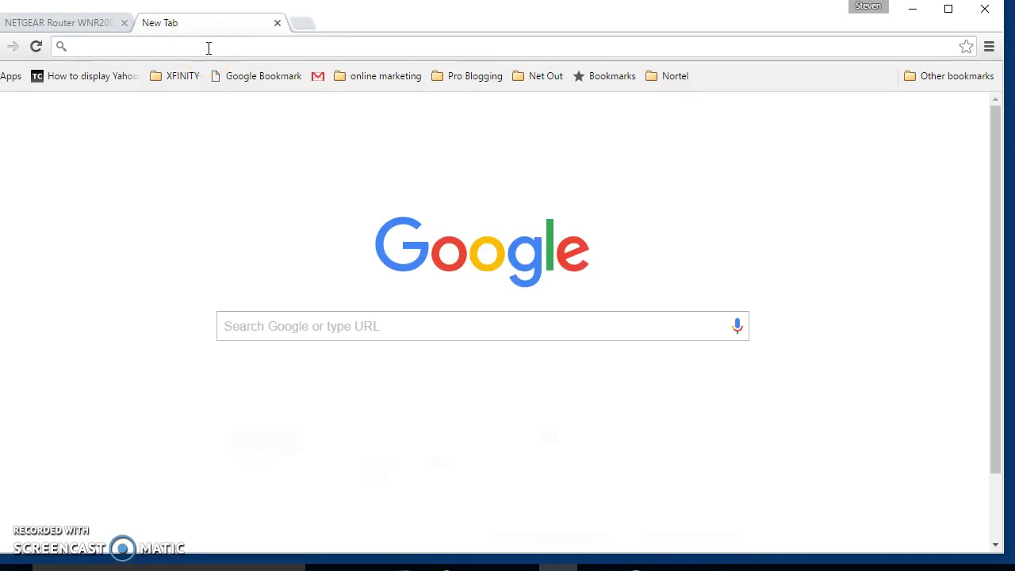
{"action": "type", "text": "www"}
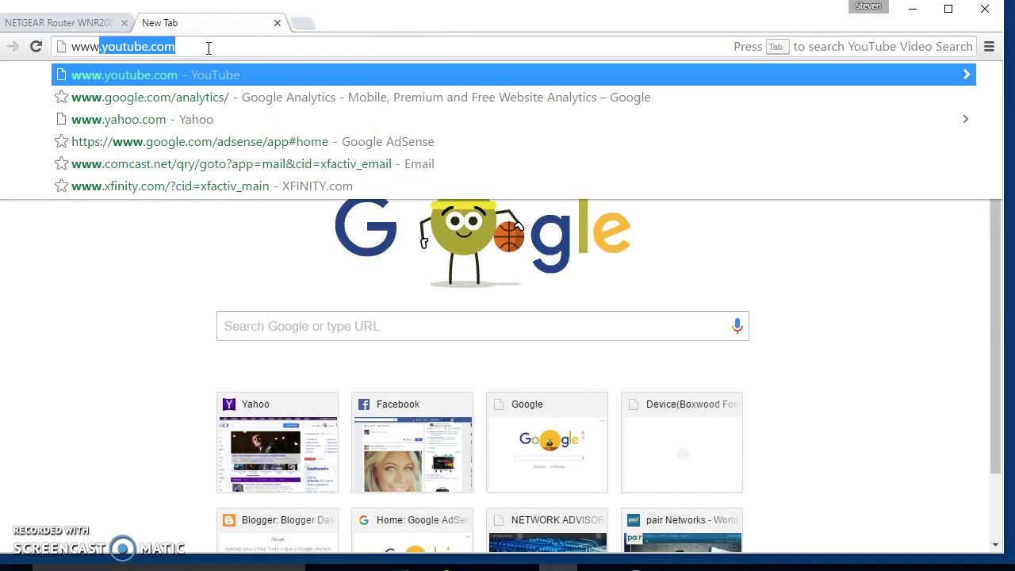
{"action": "type", "text": "."}
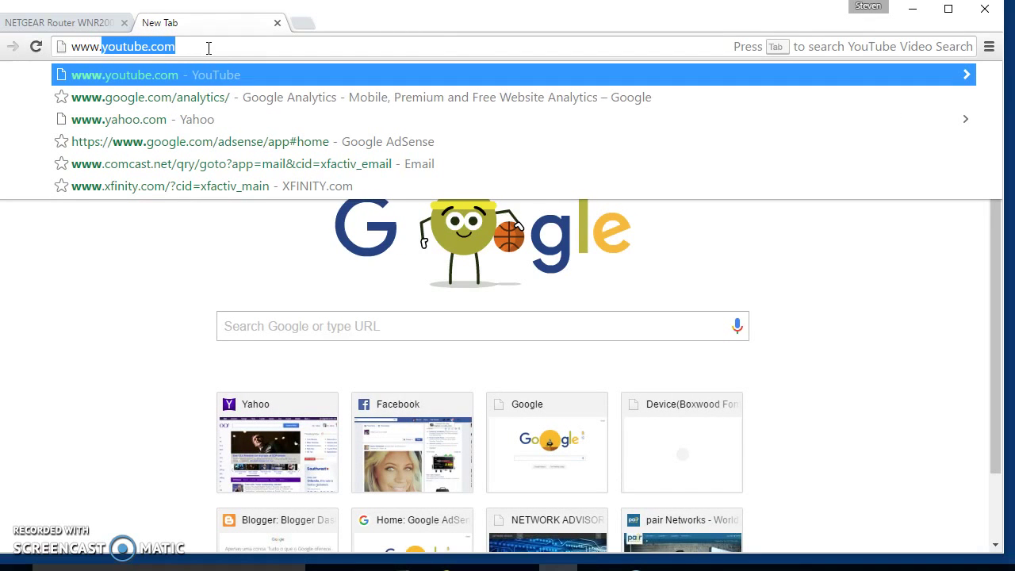
{"action": "type", "text": "accu"}
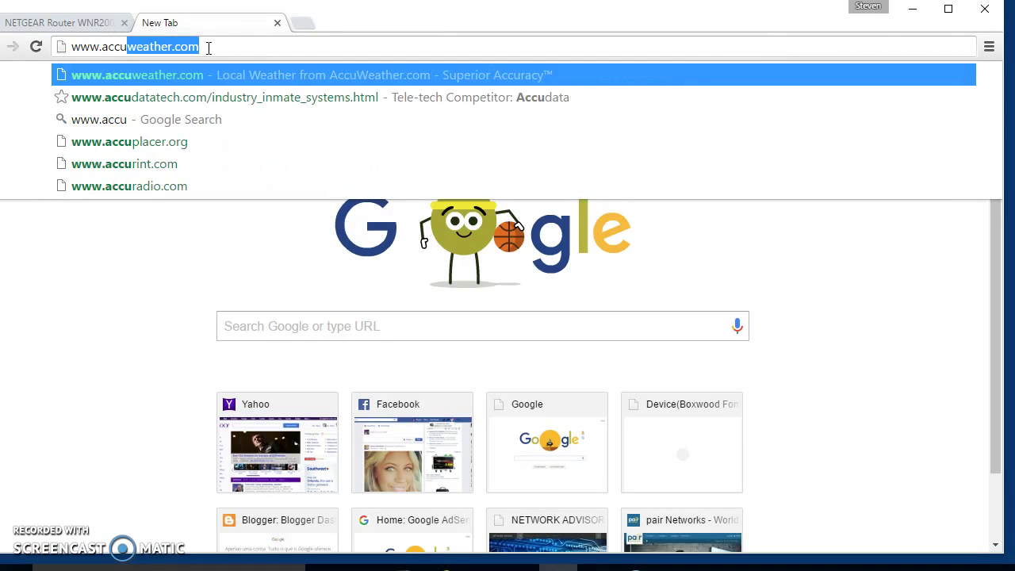
{"action": "key", "text": "Return"}
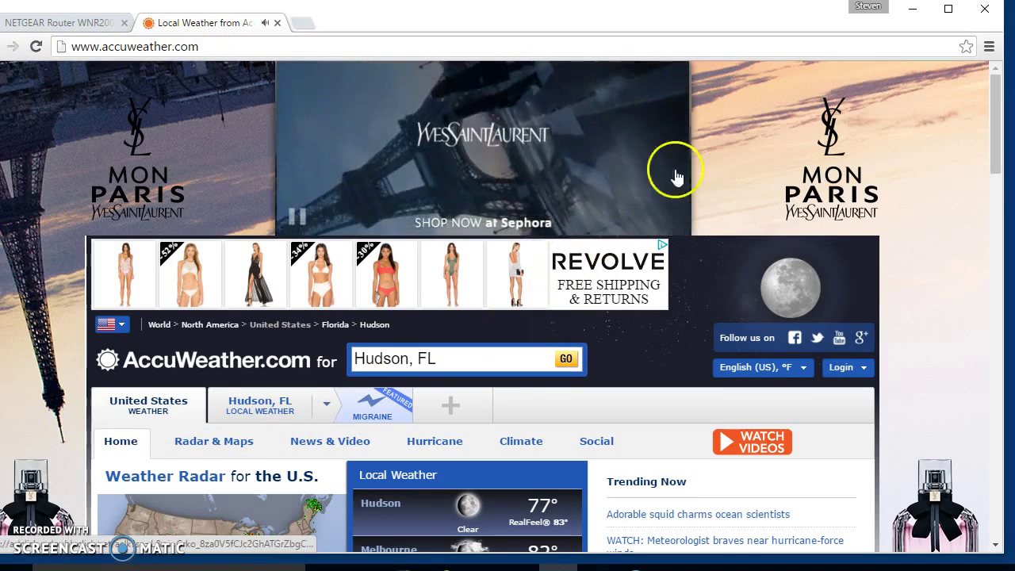
{"action": "left_click", "coordinate": [278, 23]}
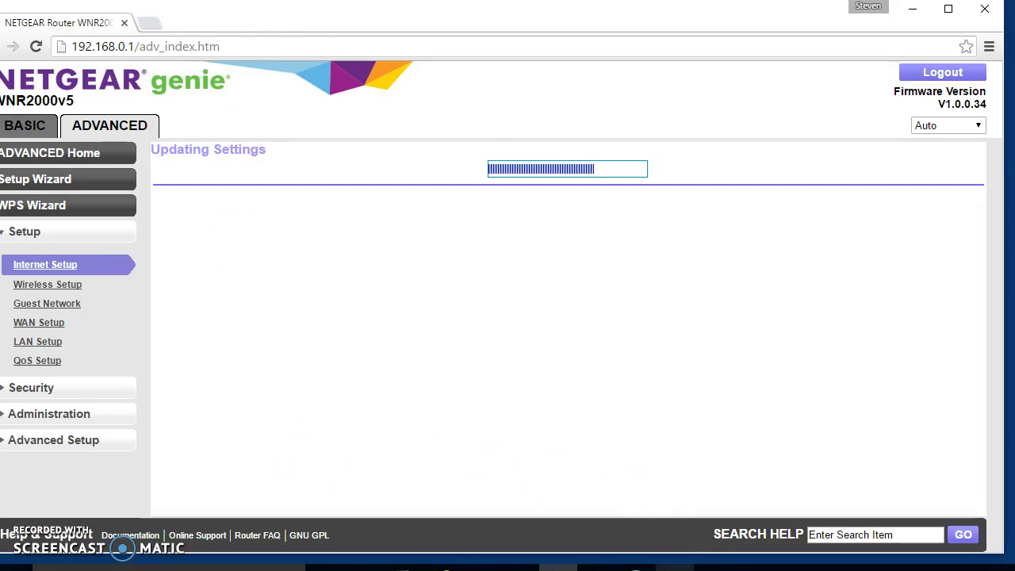
Step: Rerun ipconfig in Command Prompt to check the 192.168.0.142 address and 192.168.0.1 gateway
{"action": "left_click", "coordinate": [676, 568]}
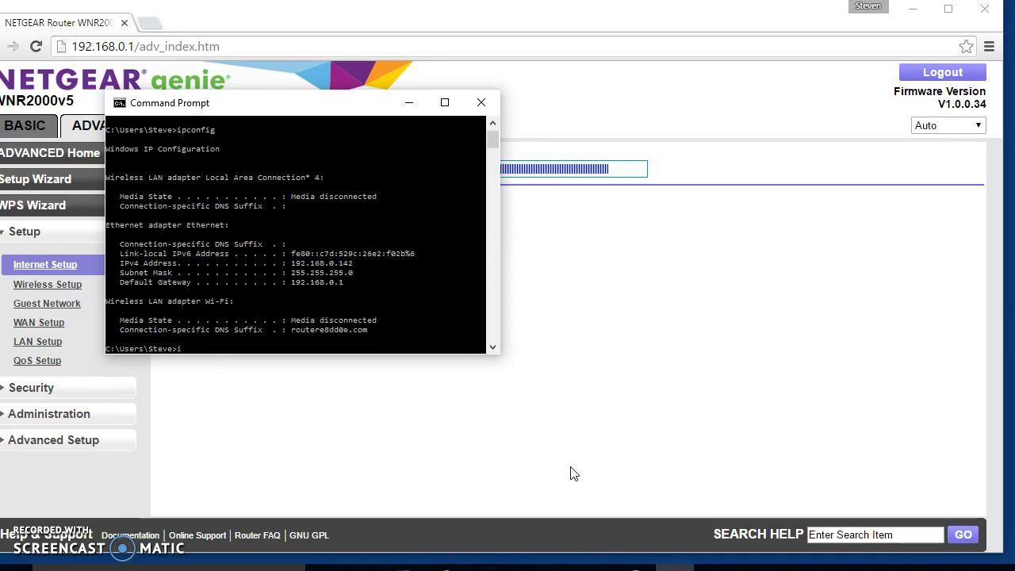
{"action": "key", "text": "Return"}
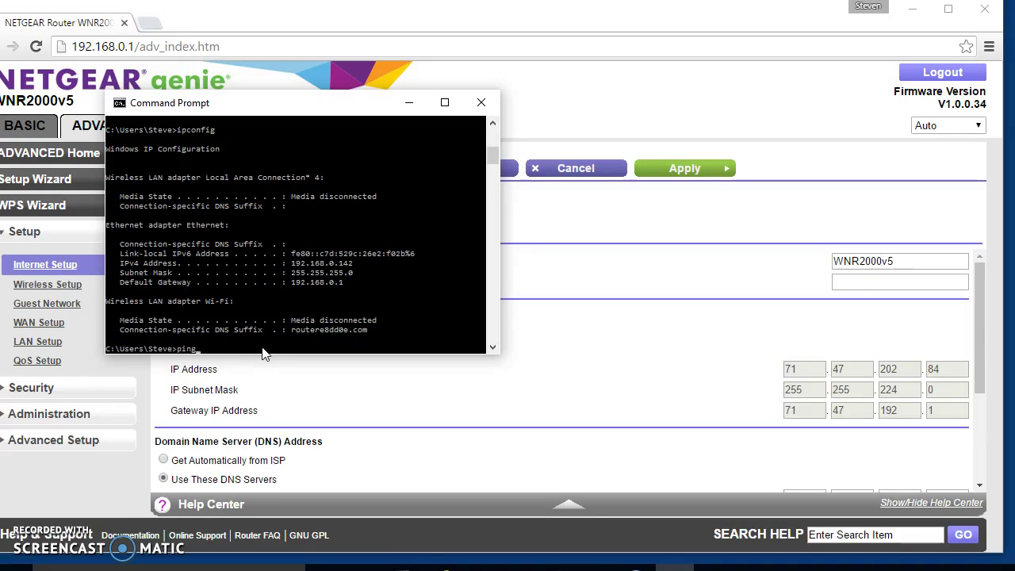
Step: Ping yahoo.com for four replies with 0% loss, maximizing then restoring the console window
{"action": "type", "text": "ahoo.com"}
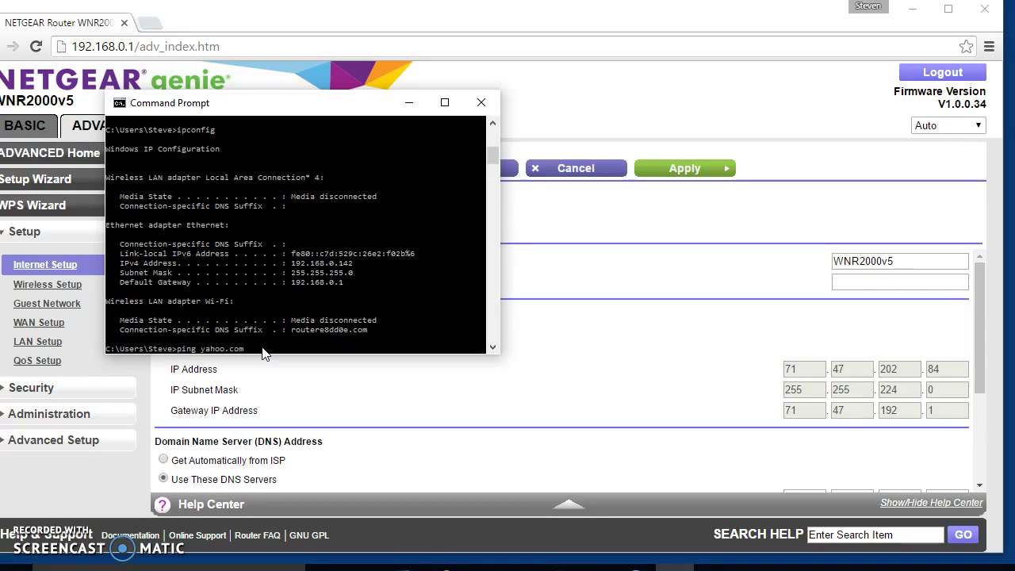
{"action": "key", "text": "Return"}
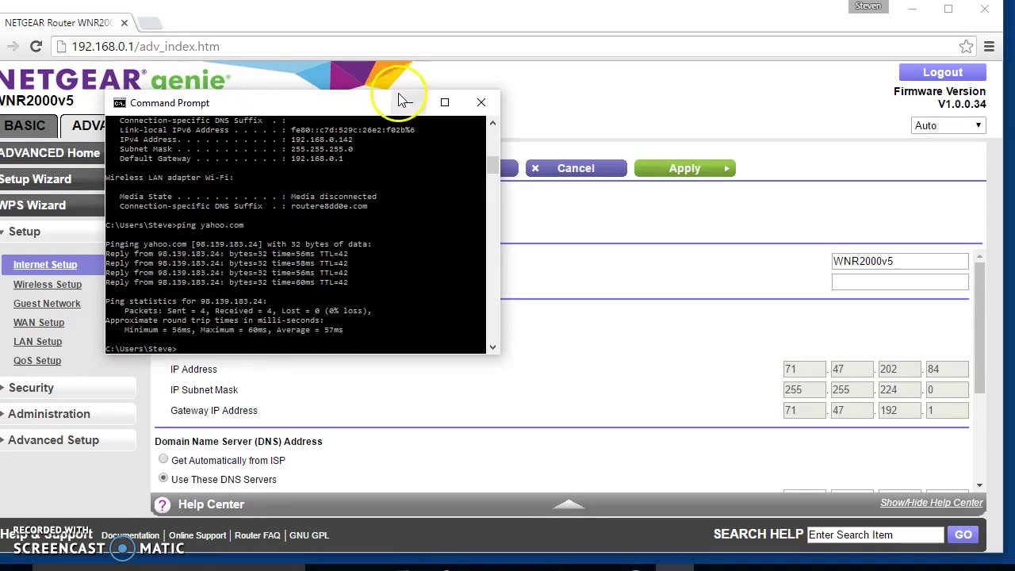
{"action": "left_click", "coordinate": [444, 103]}
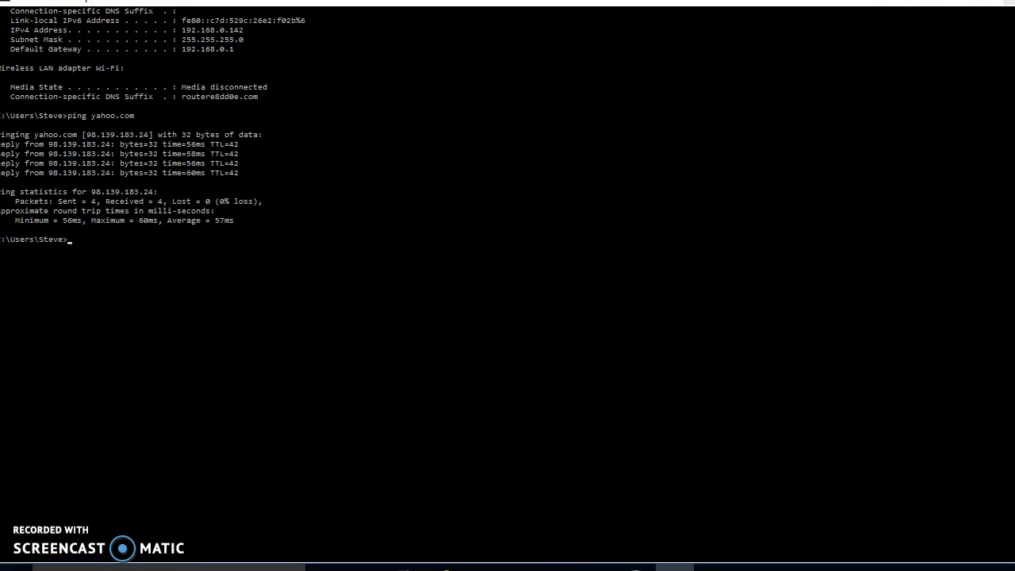
{"action": "left_click", "coordinate": [948, 2]}
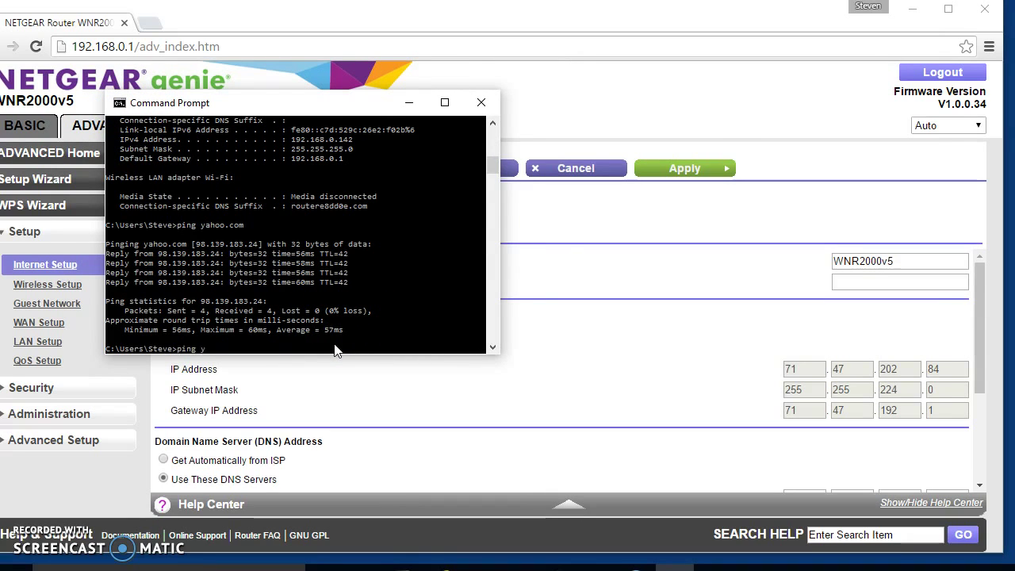
Step: Ping yahhooo.com, which replies with an 89 ms average
{"action": "type", "text": "ping yahho"}
{"action": "key", "text": "BackSpace"}
{"action": "key", "text": "BackSpace"}
{"action": "type", "text": "o.com"}
{"action": "key", "text": "Return"}
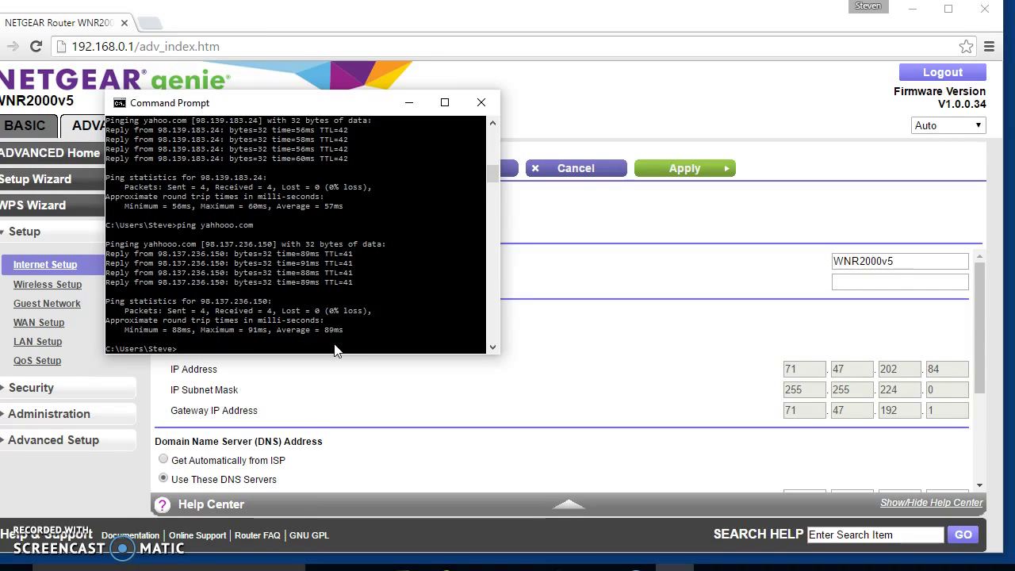
Step: Ping a nonsense host name, which fails to resolve, then ping 8.8.8.8 successfully
{"action": "type", "text": "jf;lds"}
{"action": "key", "text": "Return"}
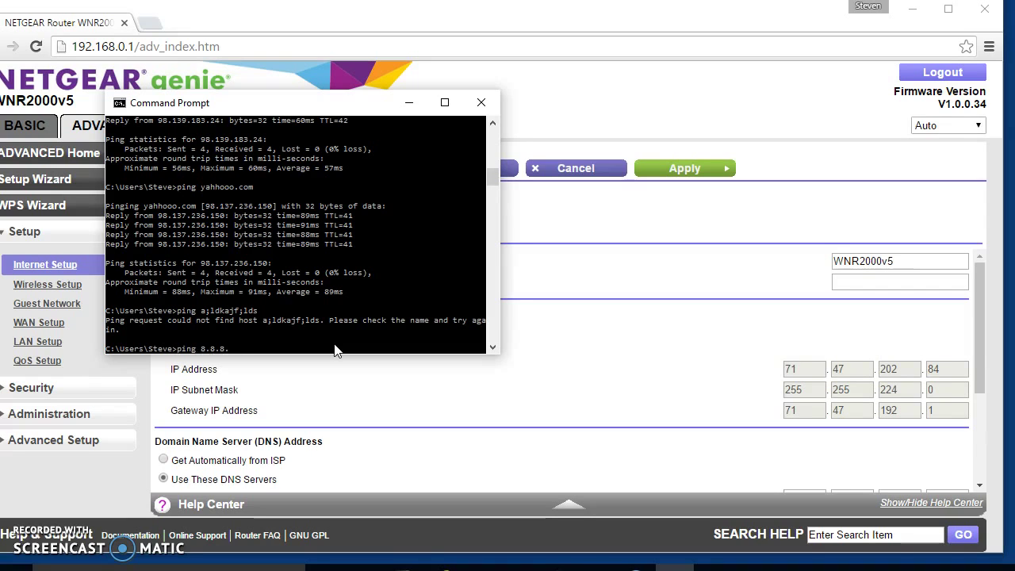
{"action": "key", "text": "Return"}
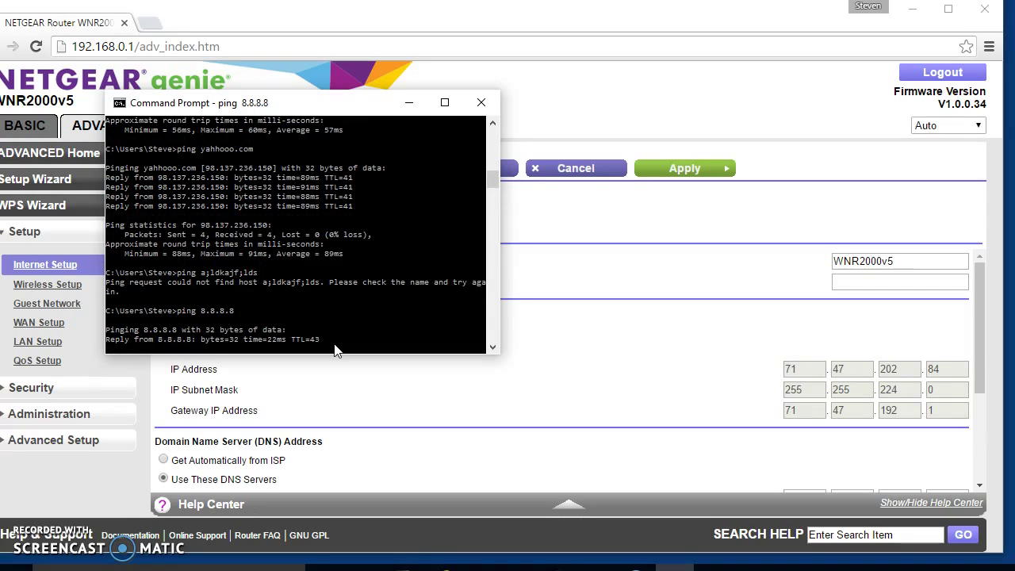